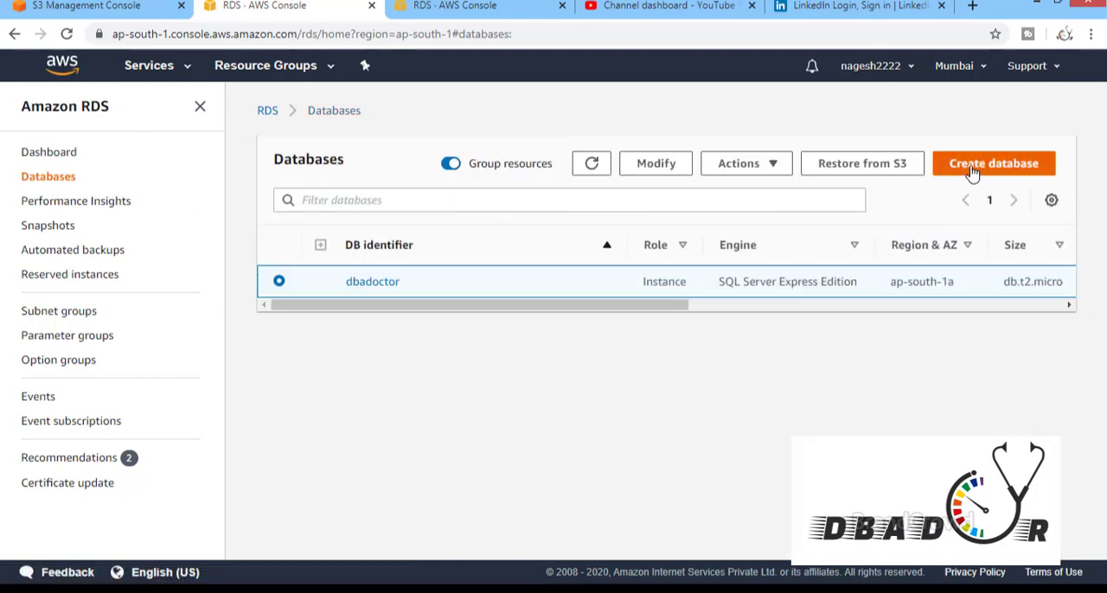
# Start creating a database with the standard method and choose Microsoft SQL Server as the engine type
pyautogui.click(973, 171)
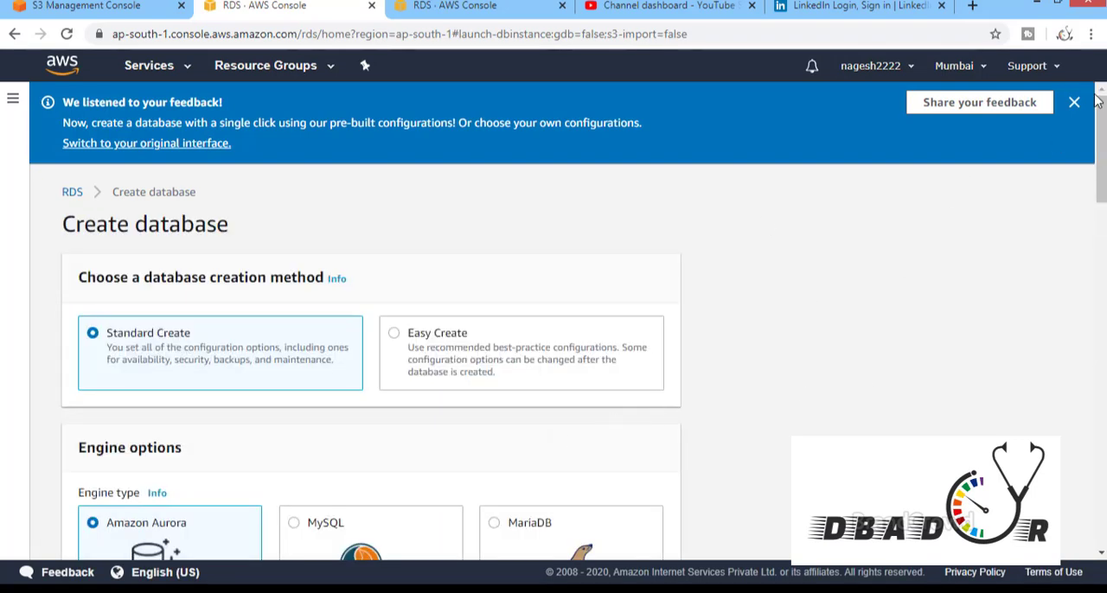
pyautogui.moveTo(1102, 121); pyautogui.dragTo(1102, 149)
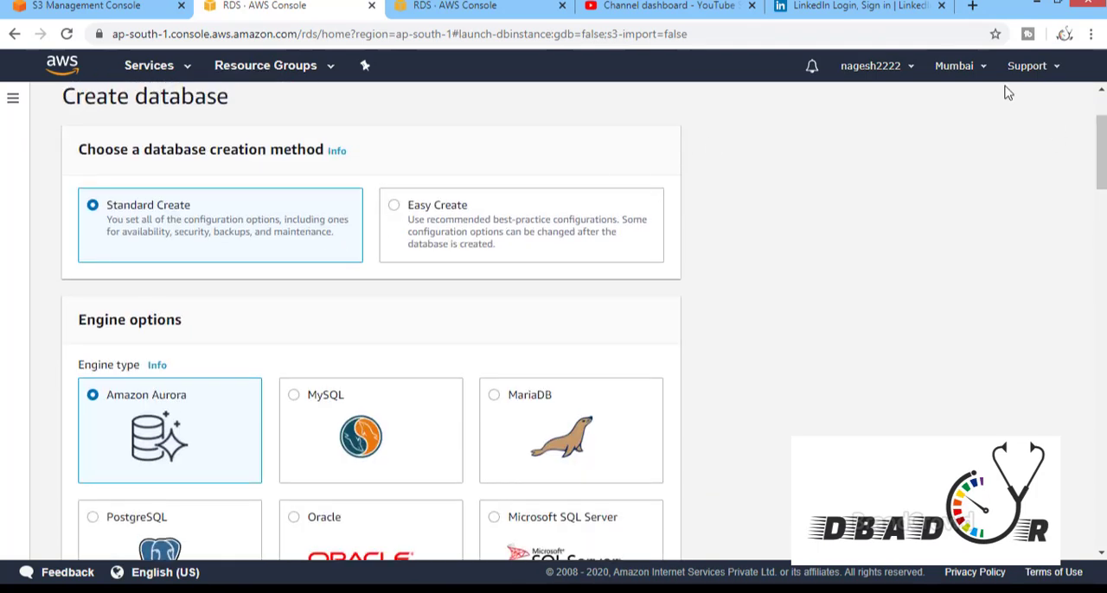
pyautogui.moveTo(1102, 138); pyautogui.dragTo(1101, 195)
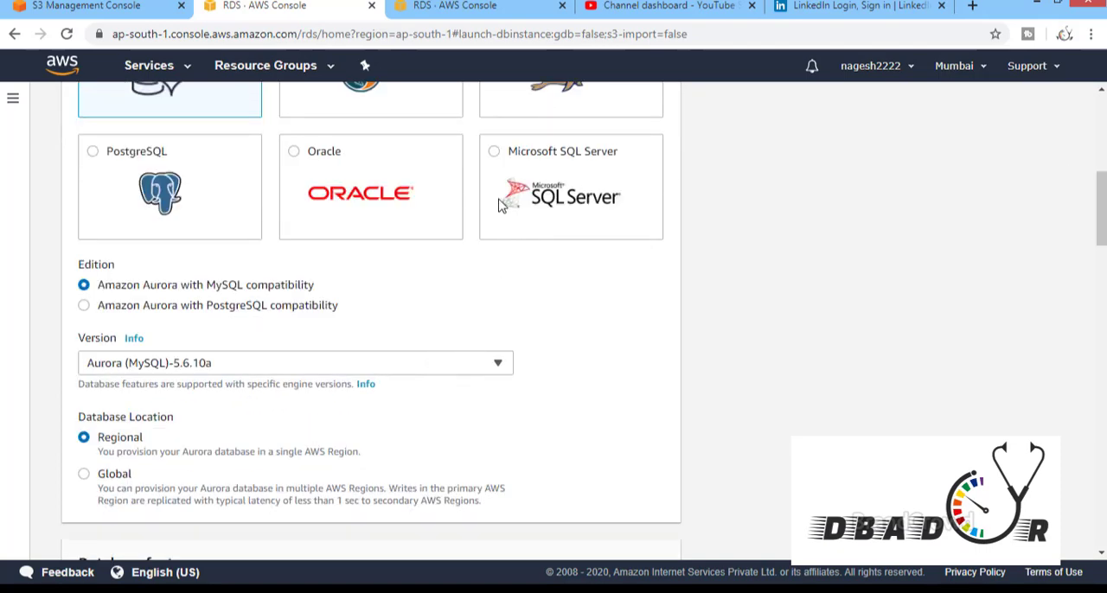
pyautogui.click(494, 235)
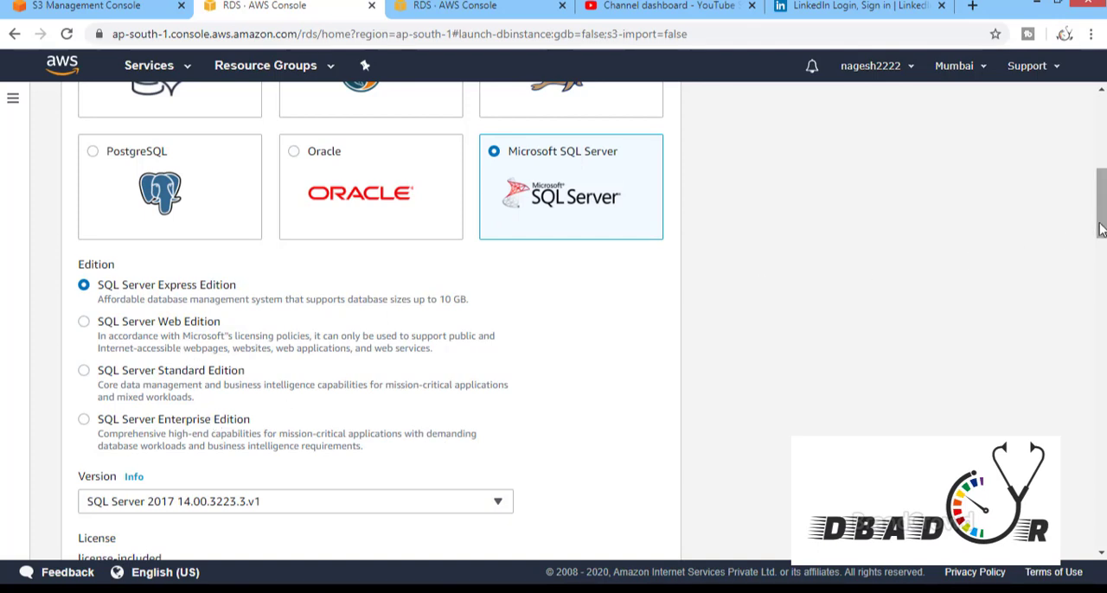
# Choose the Free tier template and engine version SQL Server 2017 14.00.3223.3.v1 for the new database
pyautogui.moveTo(1101, 229); pyautogui.dragTo(1102, 284)
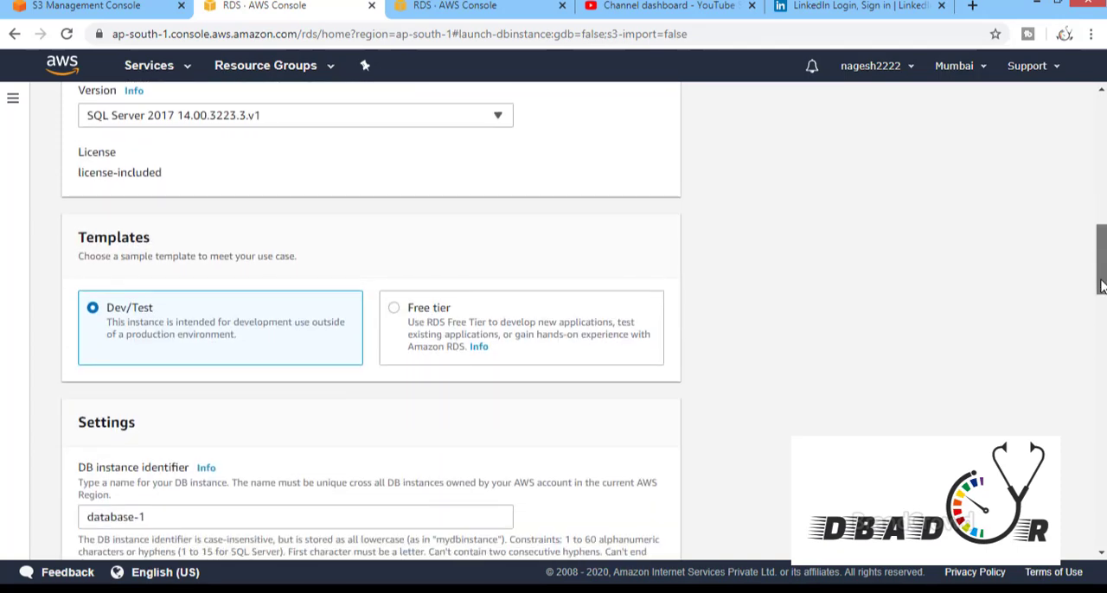
pyautogui.click(400, 309)
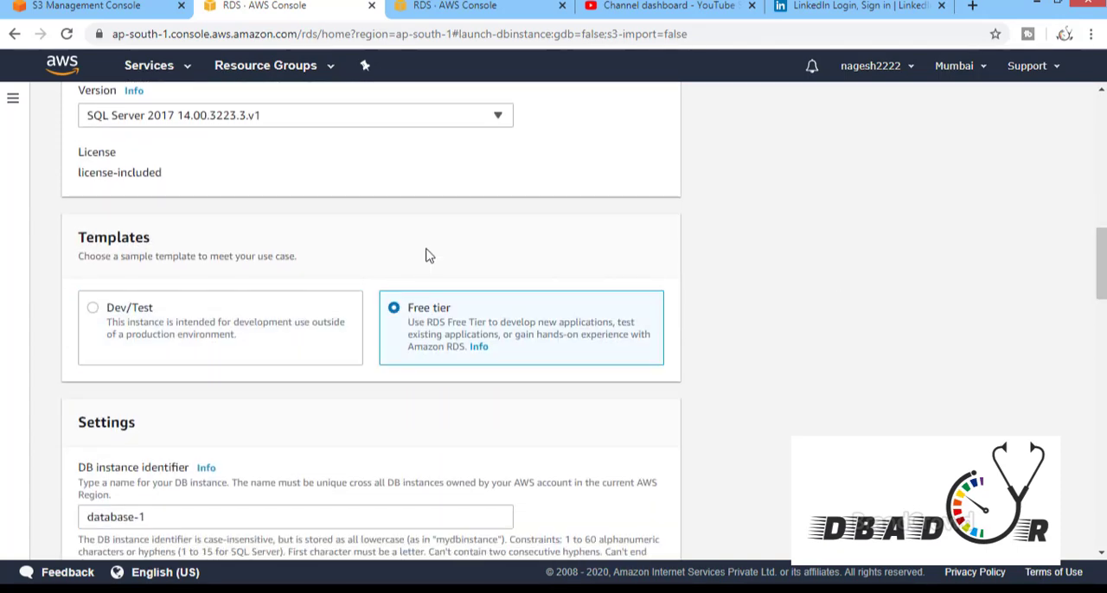
pyautogui.click(447, 116)
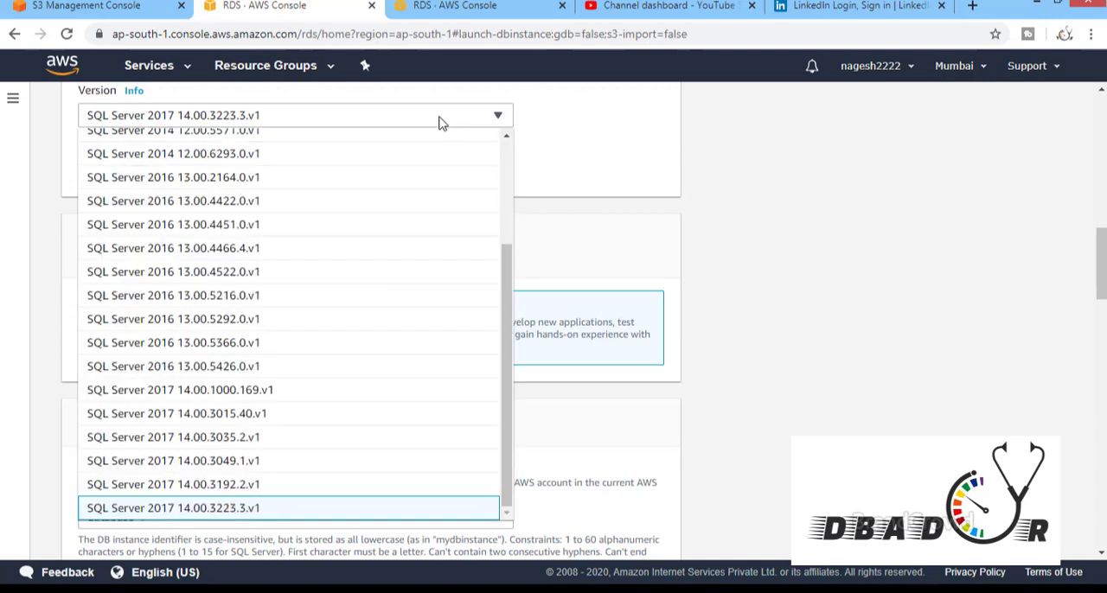
pyautogui.click(387, 517)
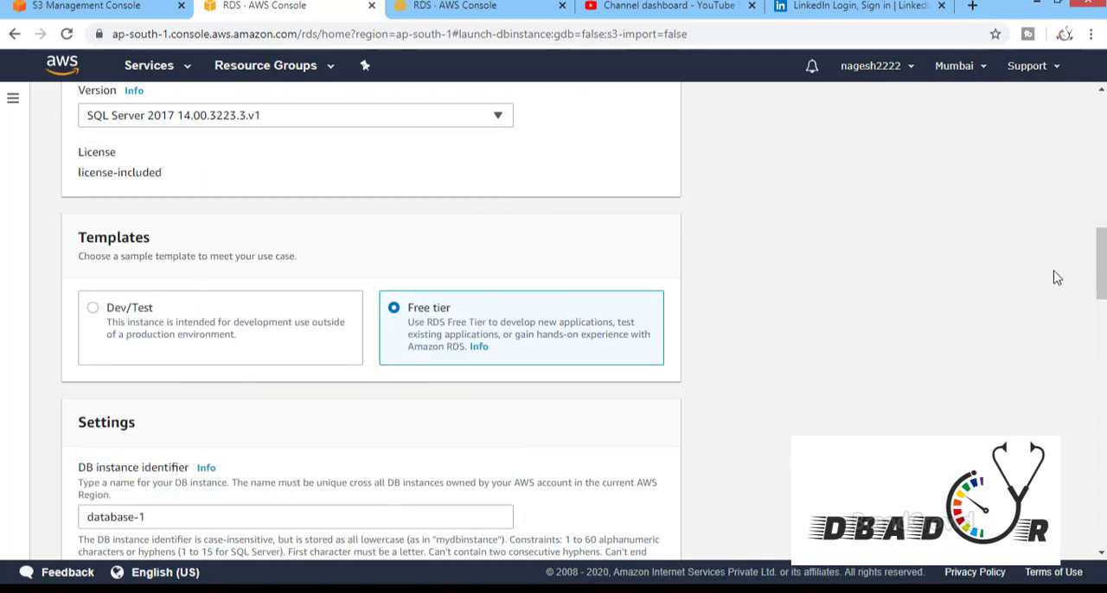
# Look over the remaining database settings down to the estimated monthly costs and leave the creation form
pyautogui.moveTo(1101, 281); pyautogui.dragTo(1096, 354)
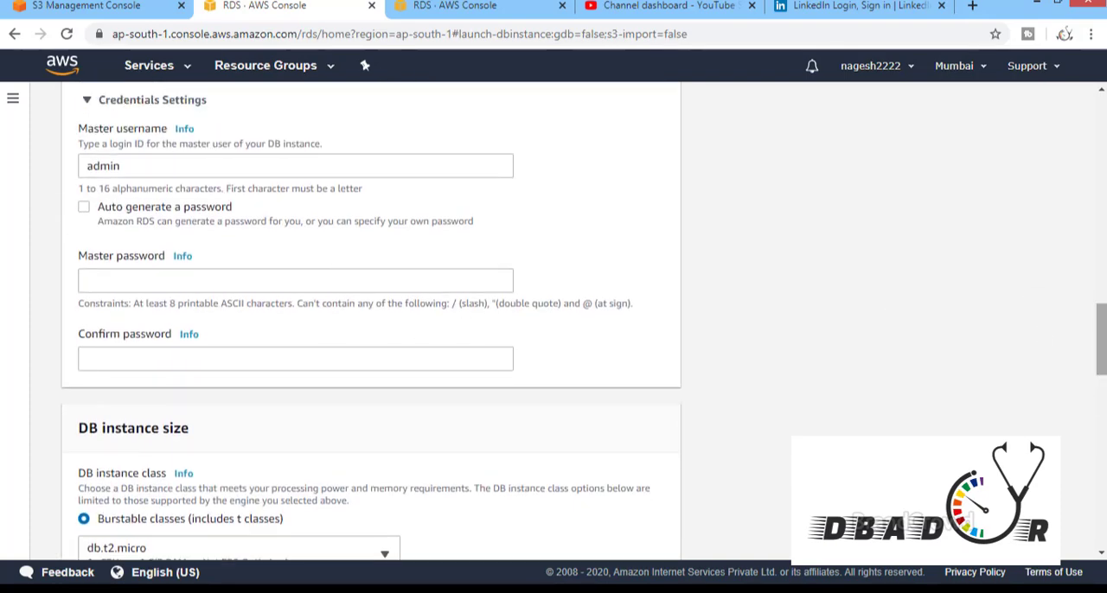
pyautogui.moveTo(1103, 344); pyautogui.dragTo(1102, 515)
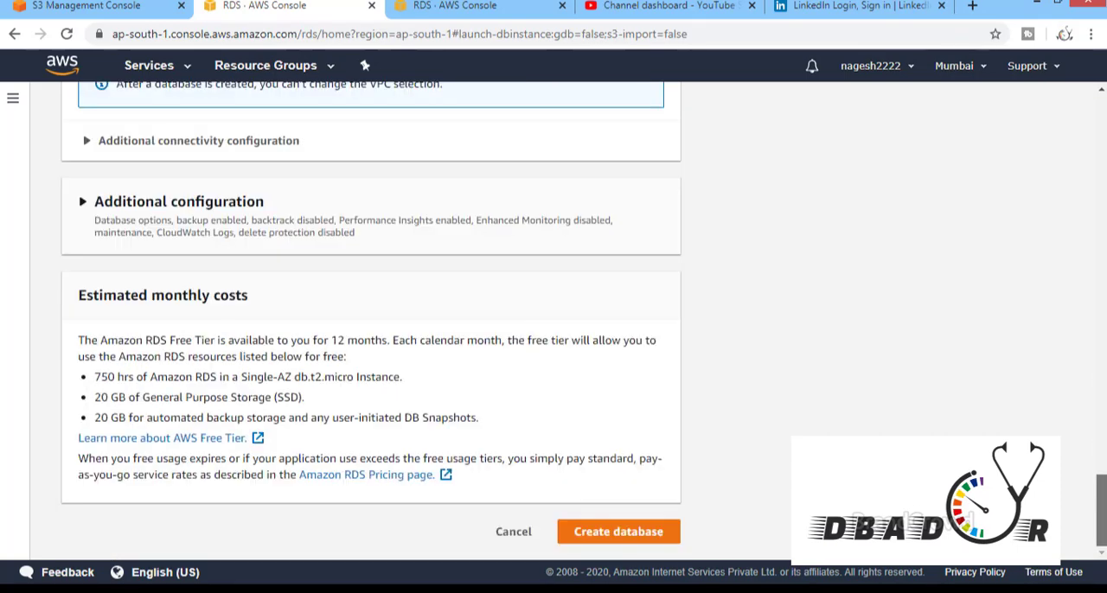
pyautogui.moveTo(1094, 426); pyautogui.dragTo(1082, 518)
pyautogui.click(578, 529)
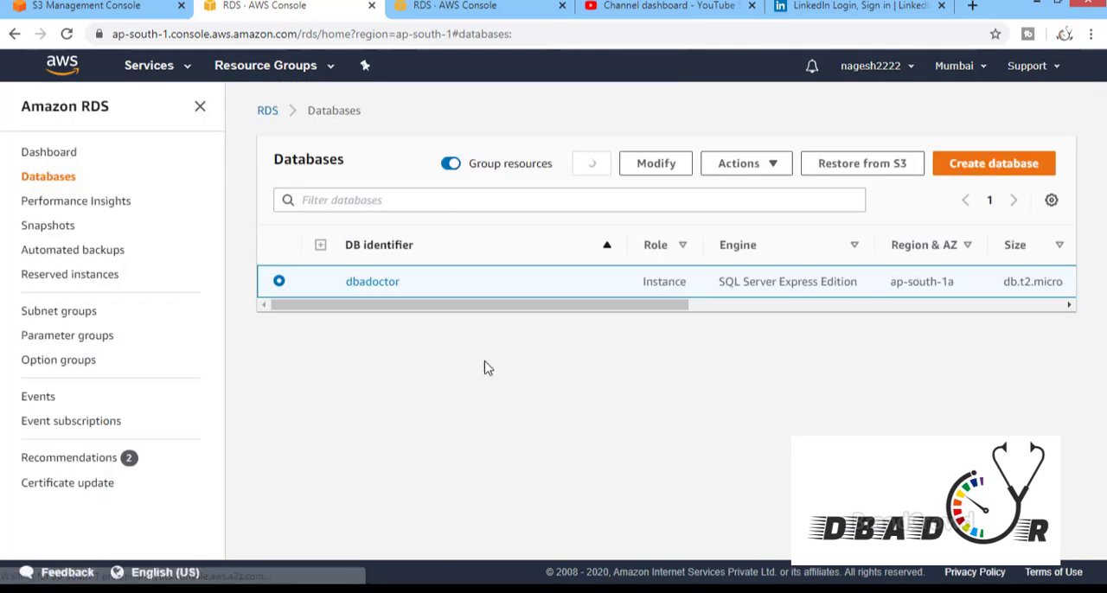
# Open the details of the dbadoctor database and examine its summary, endpoint, port and networking information
pyautogui.click(372, 285)
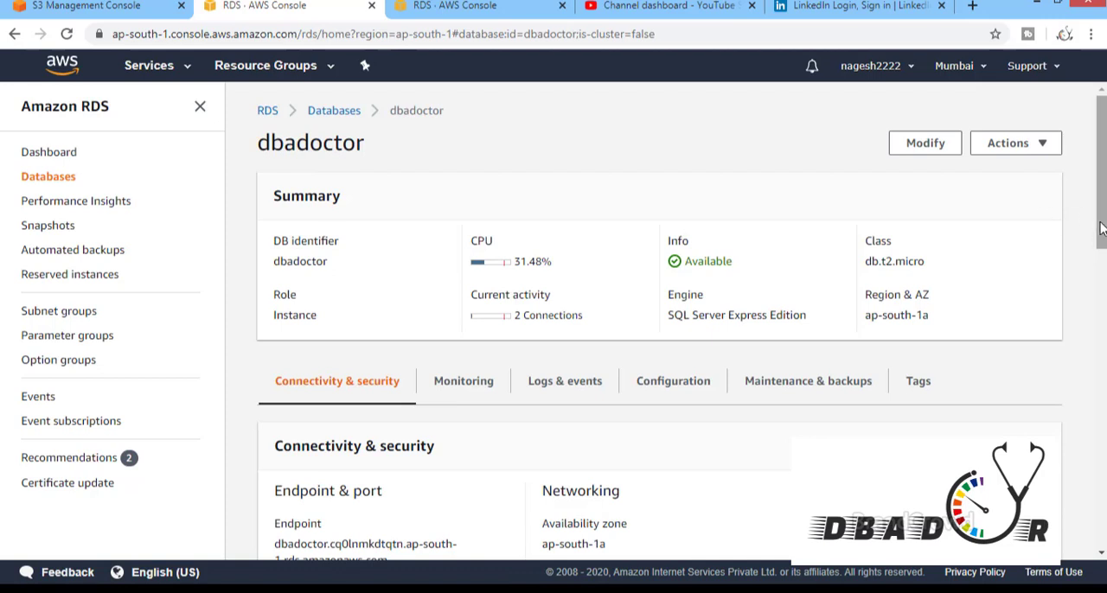
pyautogui.moveTo(1102, 228); pyautogui.dragTo(1104, 333)
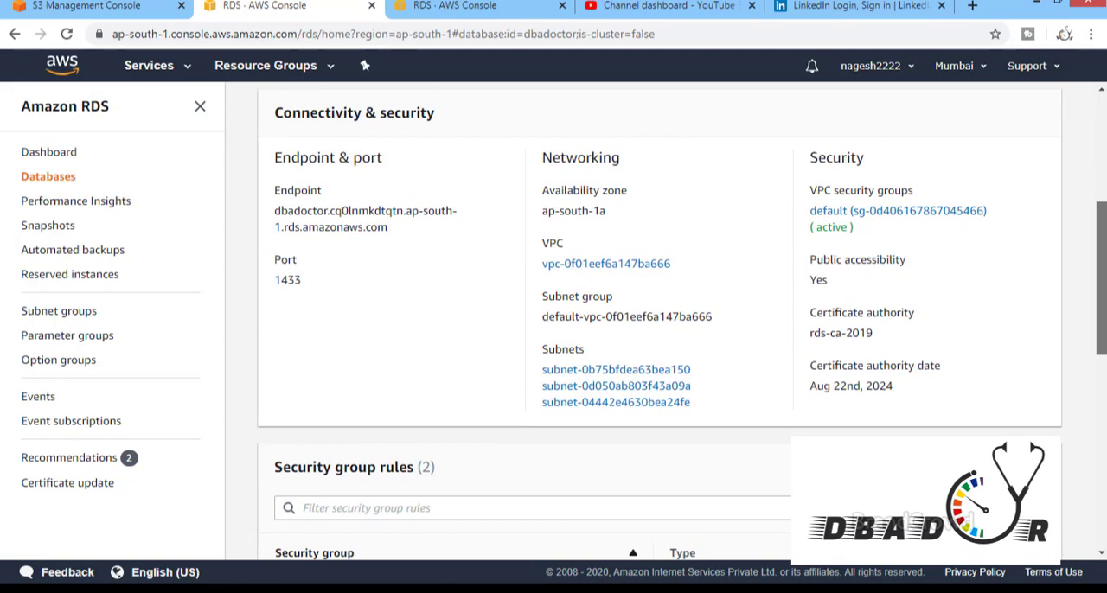
pyautogui.moveTo(1104, 333); pyautogui.dragTo(1104, 346)
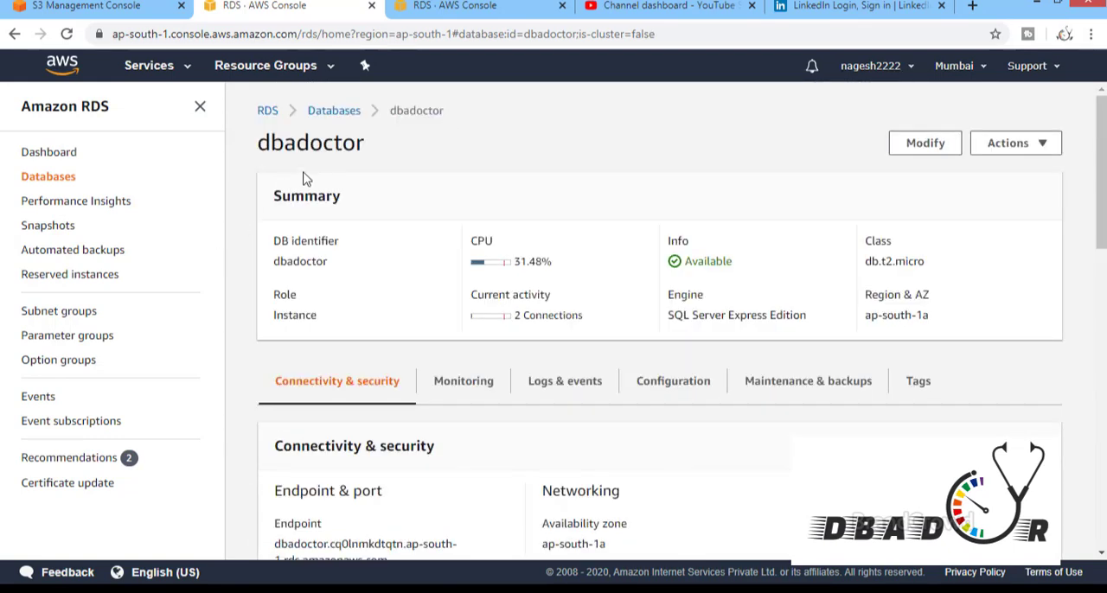
# Go to the option groups and start creating a group named DBA DOCTOR
pyautogui.click(72, 365)
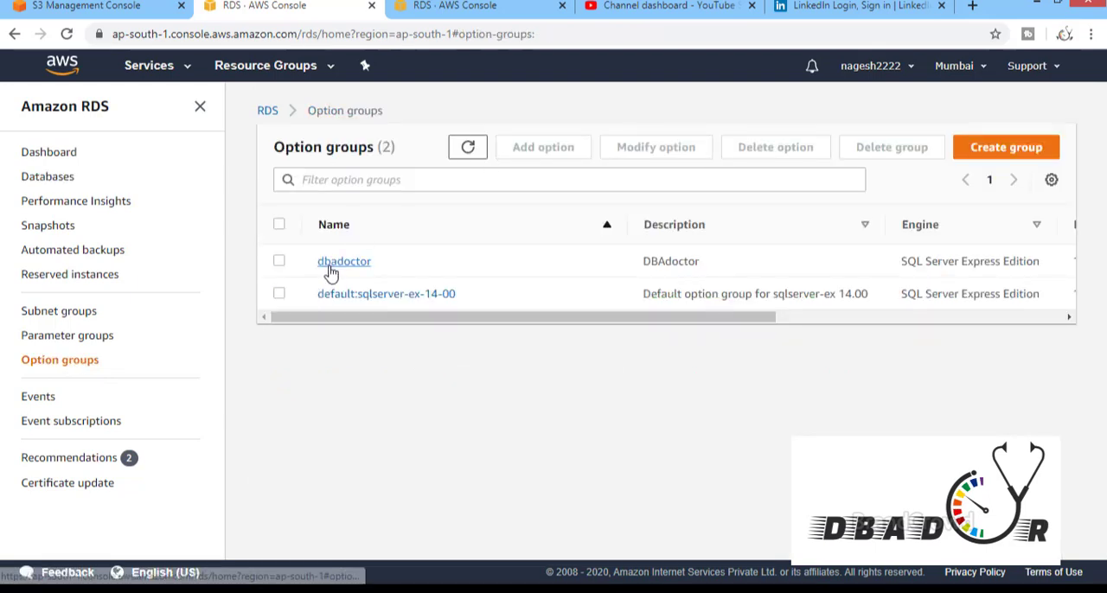
pyautogui.click(1009, 147)
pyautogui.click(471, 268)
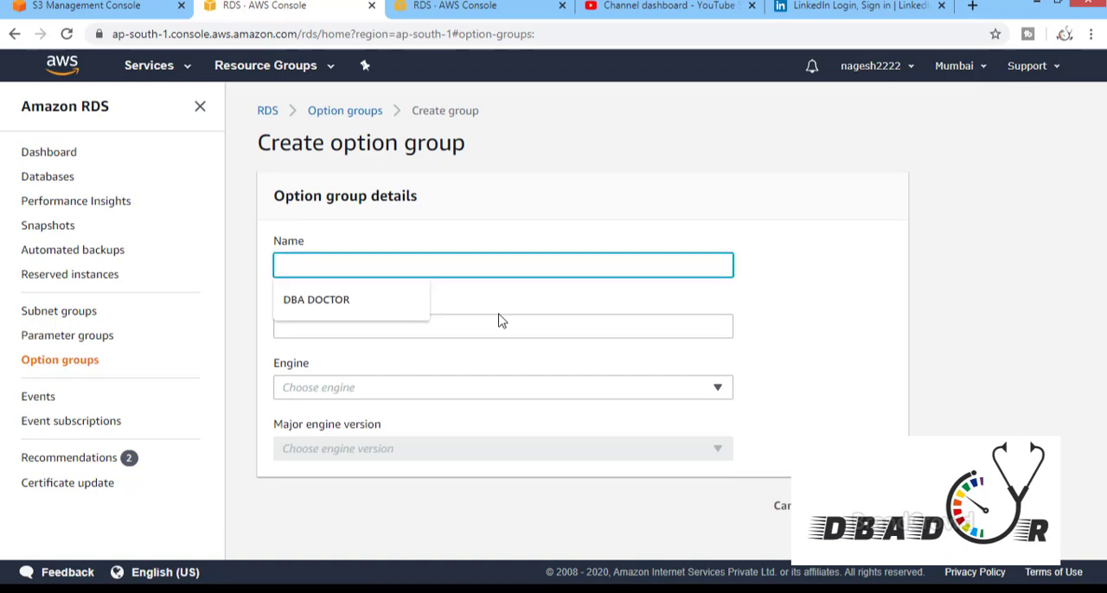
pyautogui.press('Down')
pyautogui.press('Return')
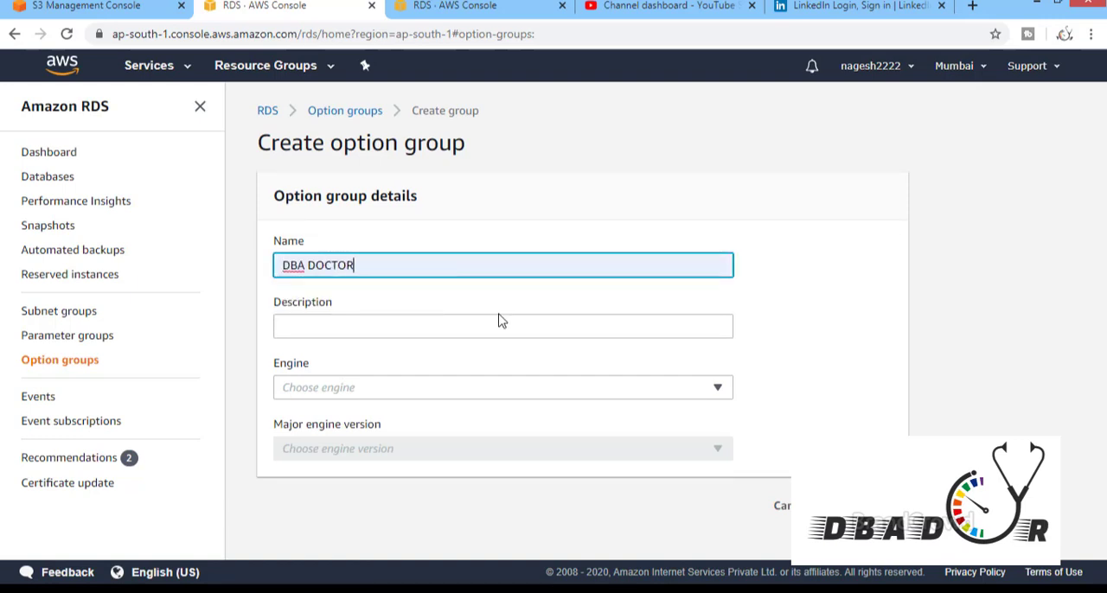
# Set the option group's engine to sqlserver-ex and major engine version to 14.00, and cancel its creation
pyautogui.click(400, 394)
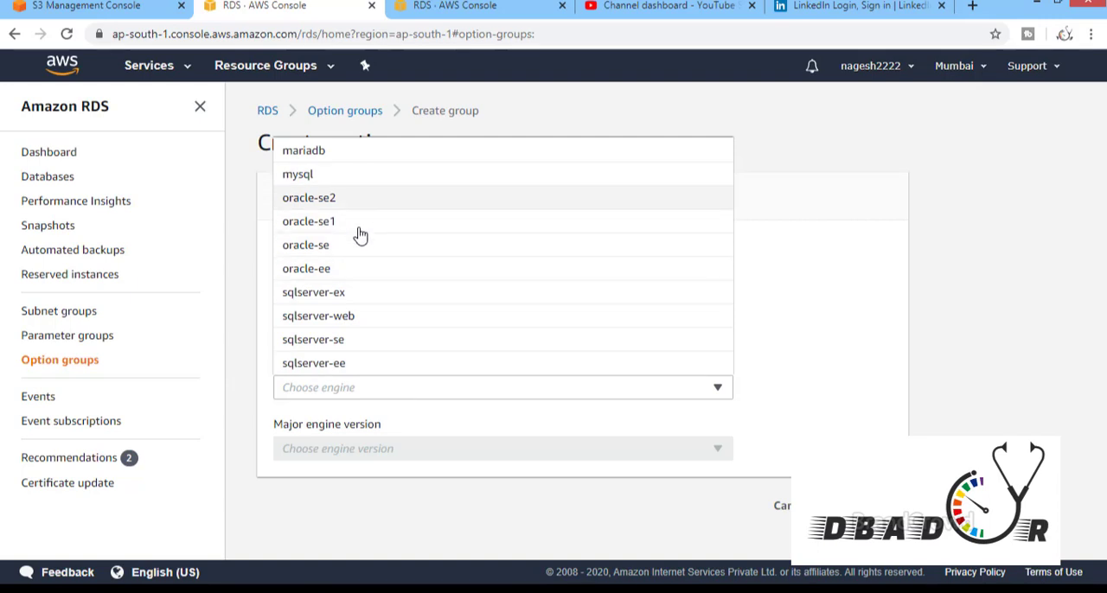
pyautogui.click(343, 295)
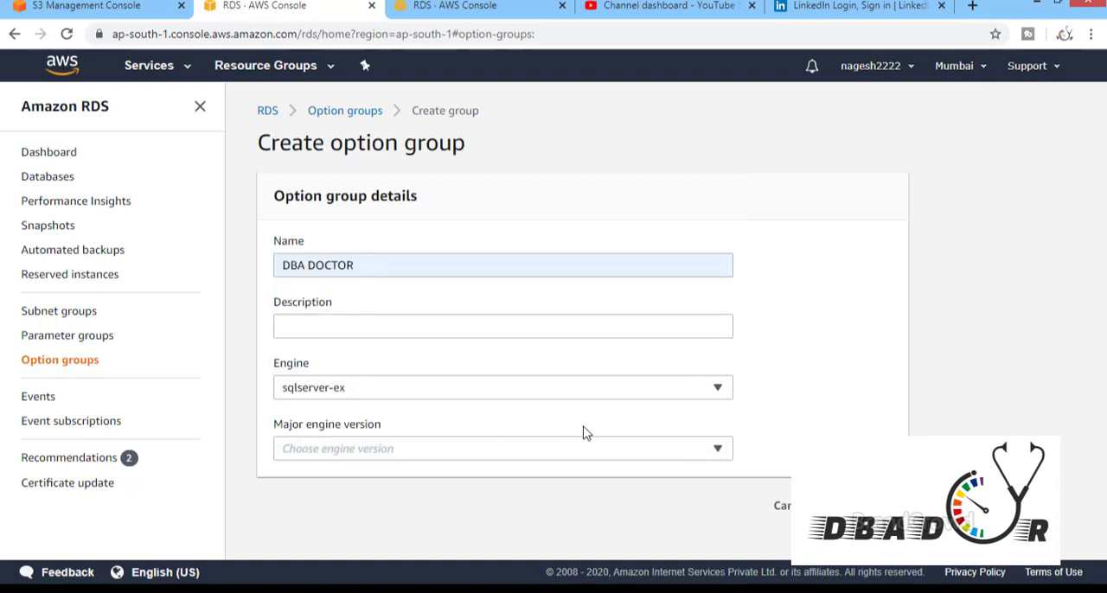
pyautogui.click(645, 451)
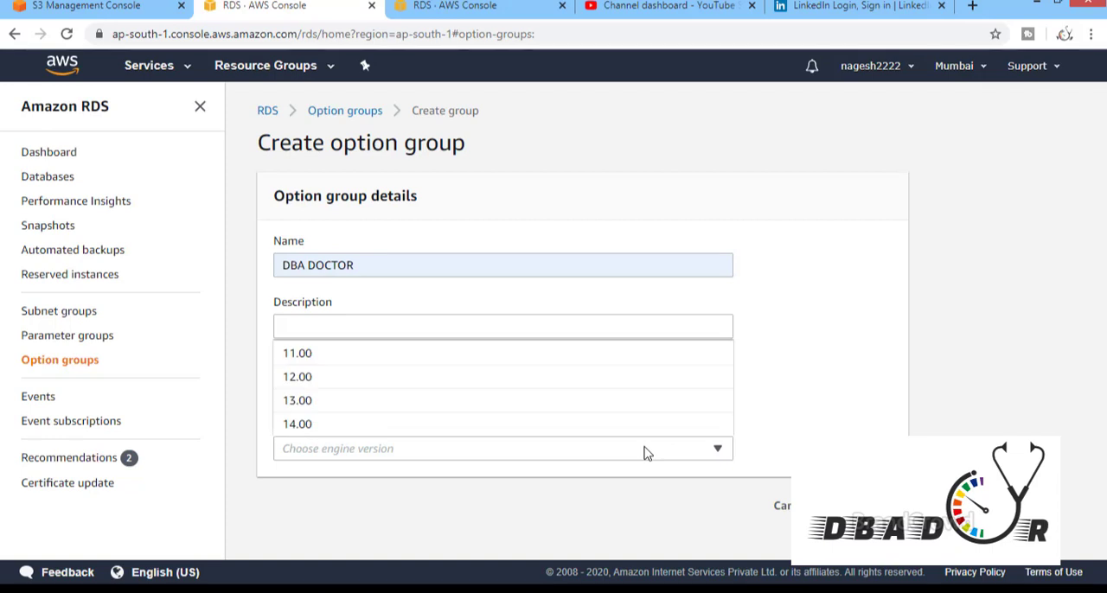
pyautogui.click(497, 428)
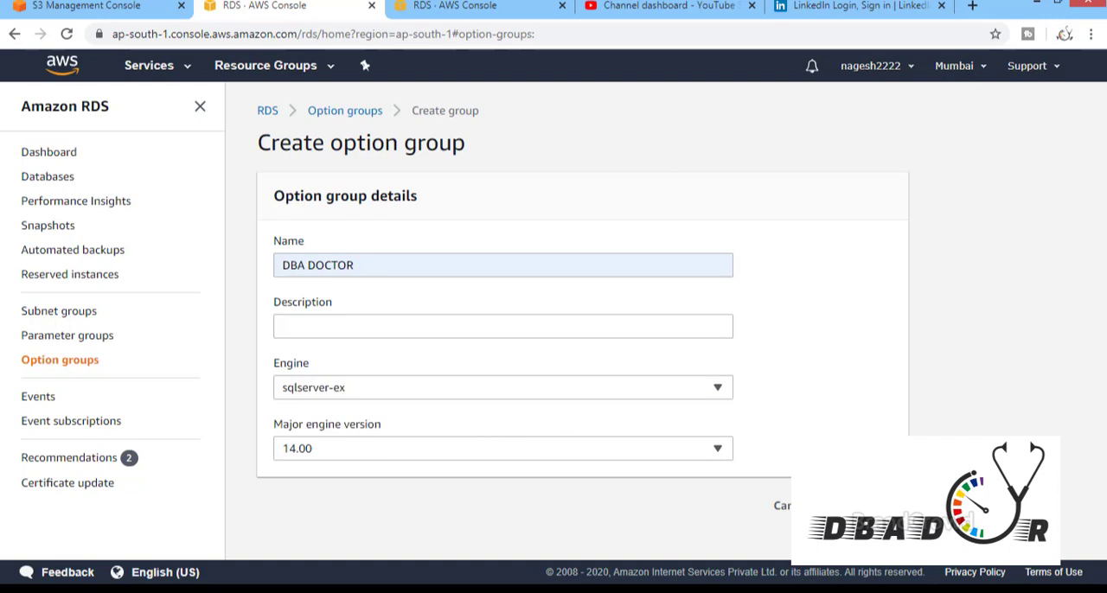
pyautogui.click(798, 506)
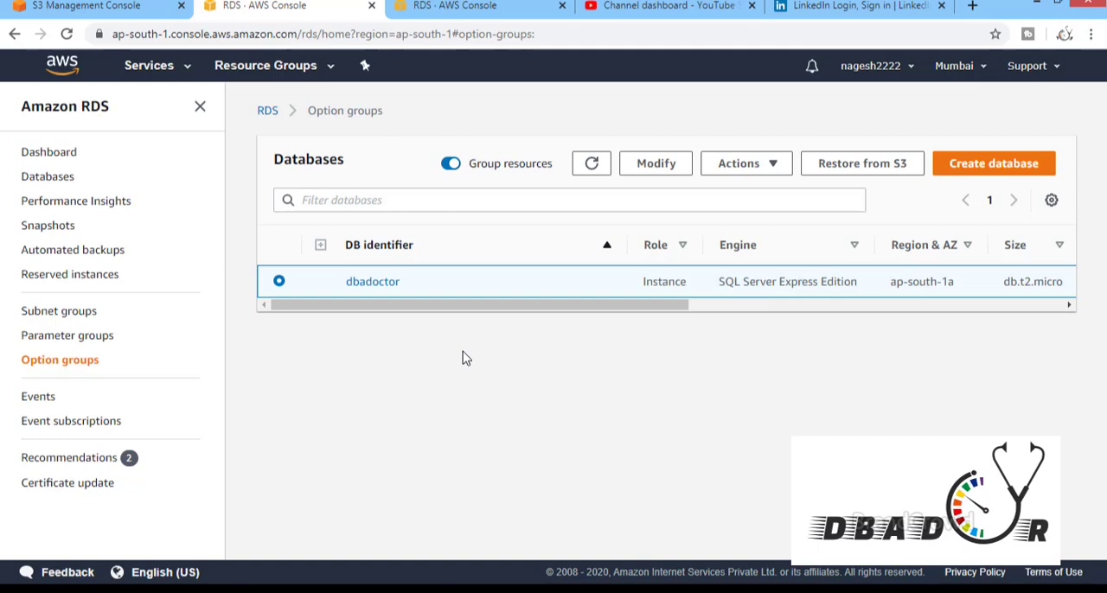
# Return to the database list, reopen dbadoctor and examine its connectivity, security and security group rules
pyautogui.moveTo(576, 306); pyautogui.dragTo(545, 353)
pyautogui.click(52, 154)
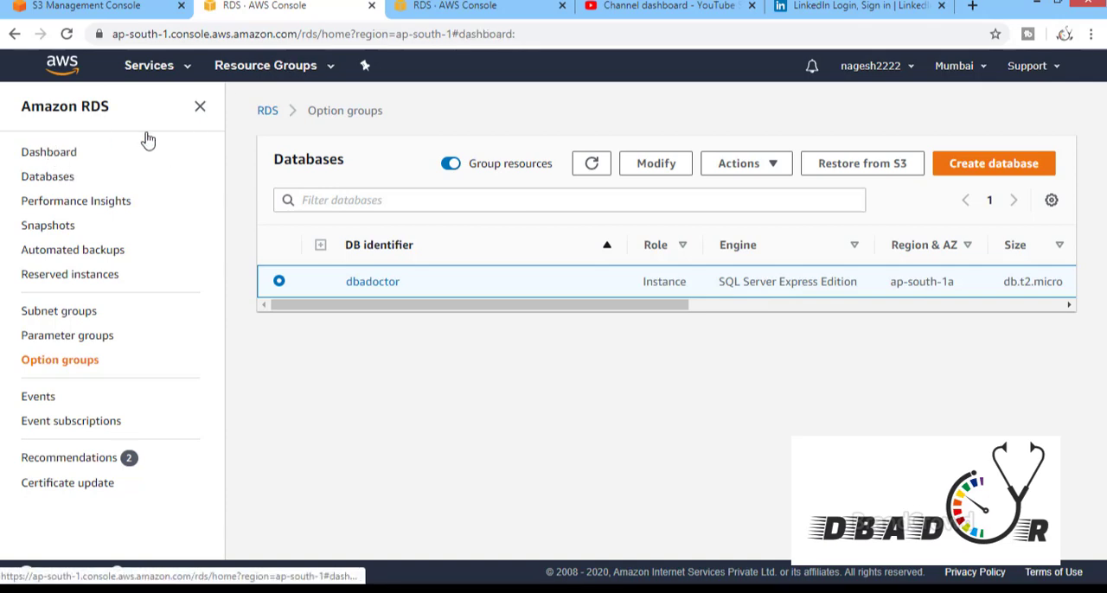
pyautogui.click(44, 178)
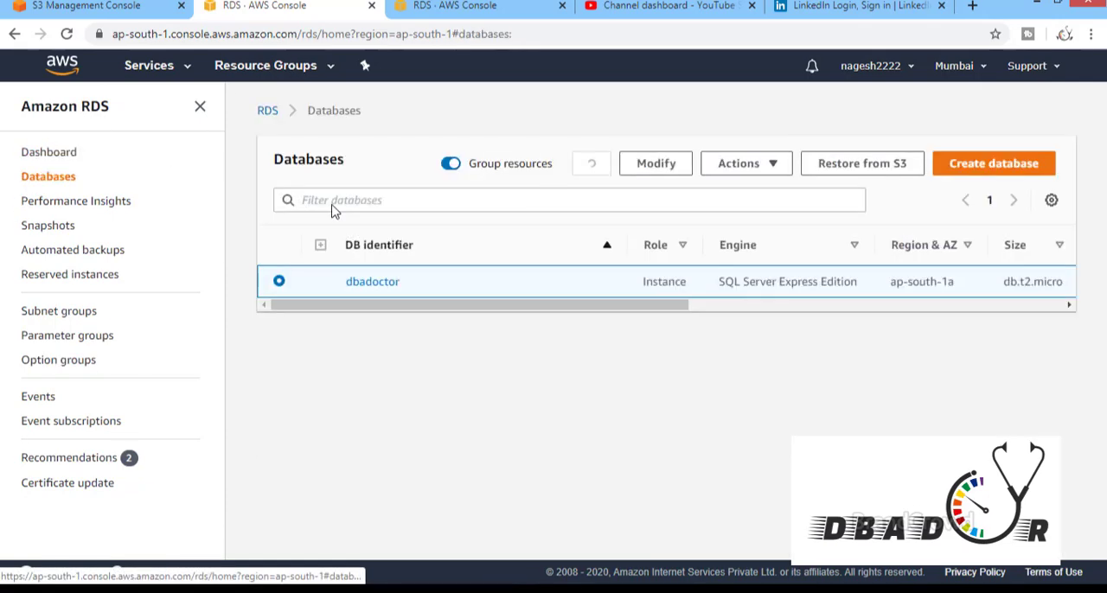
pyautogui.click(375, 284)
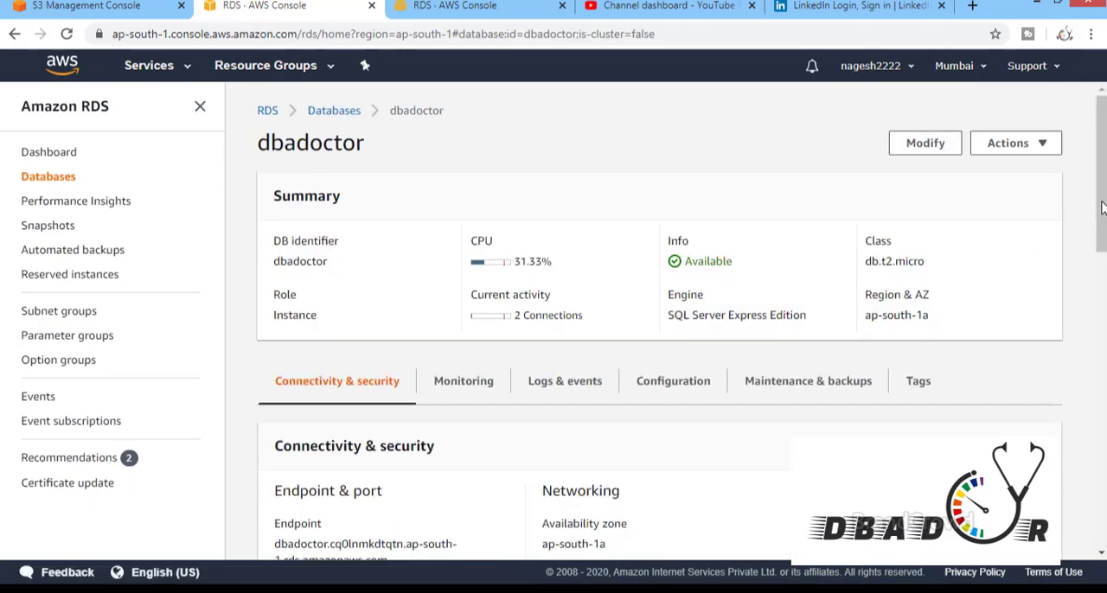
pyautogui.moveTo(1103, 208); pyautogui.dragTo(1102, 511)
pyautogui.scroll(7, 1104, 368)
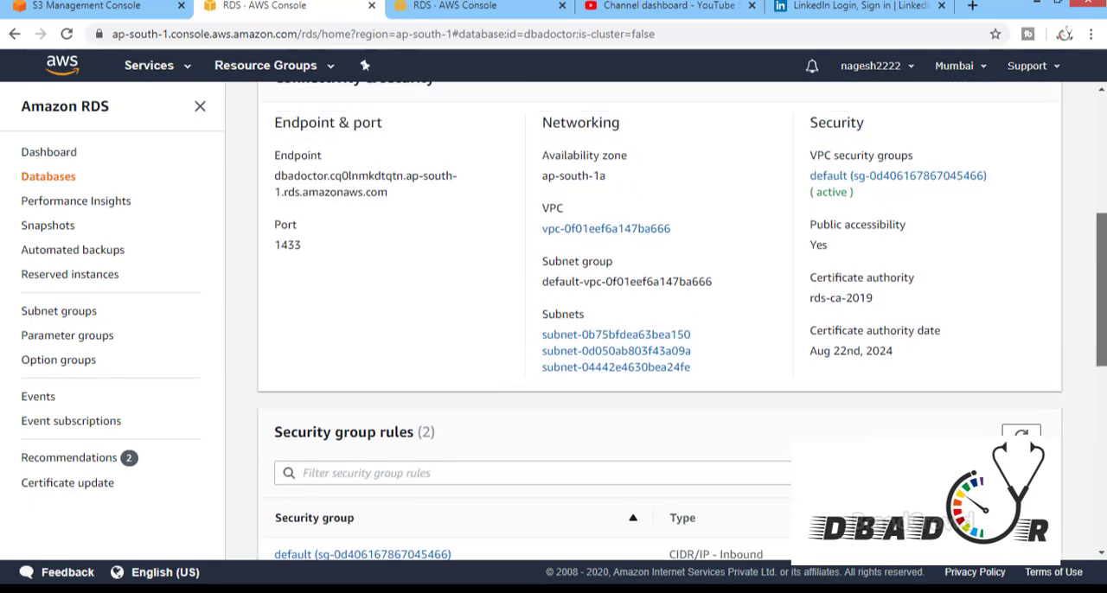
pyautogui.scroll(3, 657, 320)
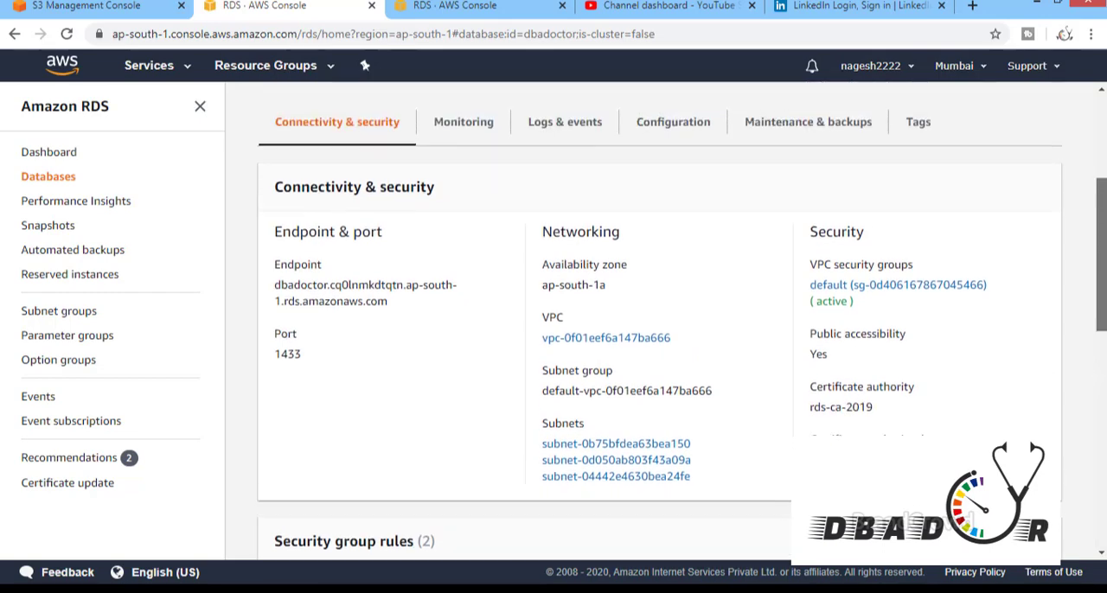
pyautogui.scroll(2, 1101, 173)
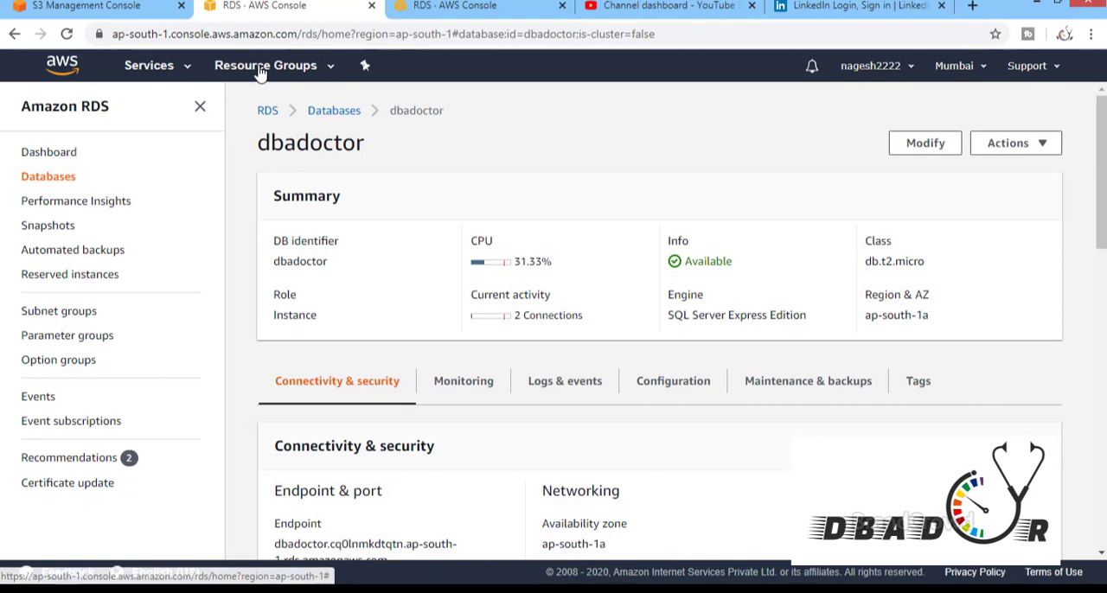
# Switch from RDS to the S3 storage service and show its bucket list
pyautogui.click(333, 67)
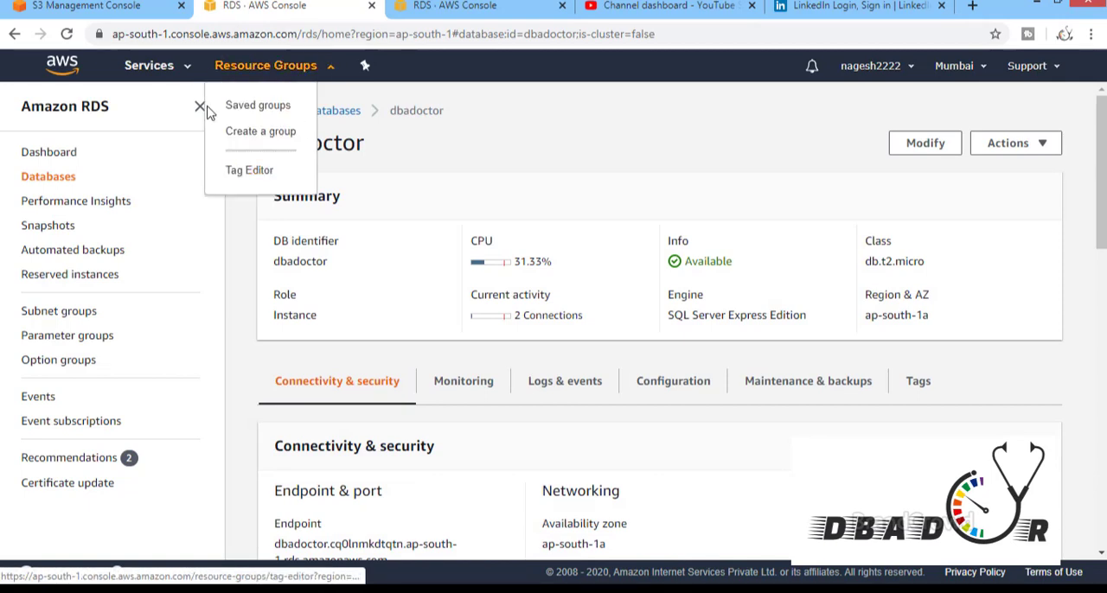
pyautogui.click(191, 74)
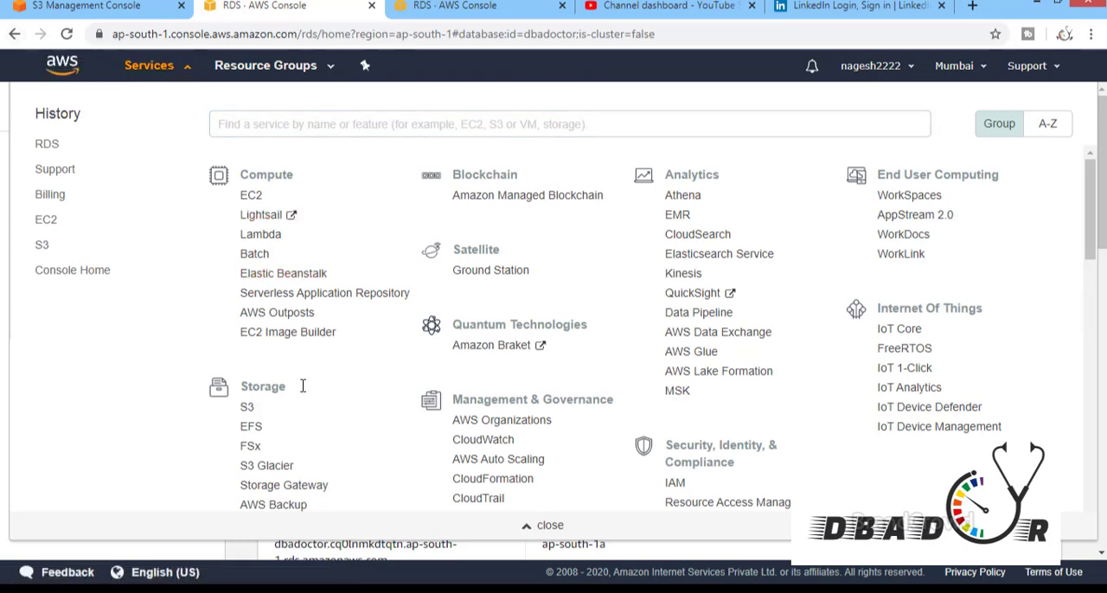
pyautogui.click(249, 410)
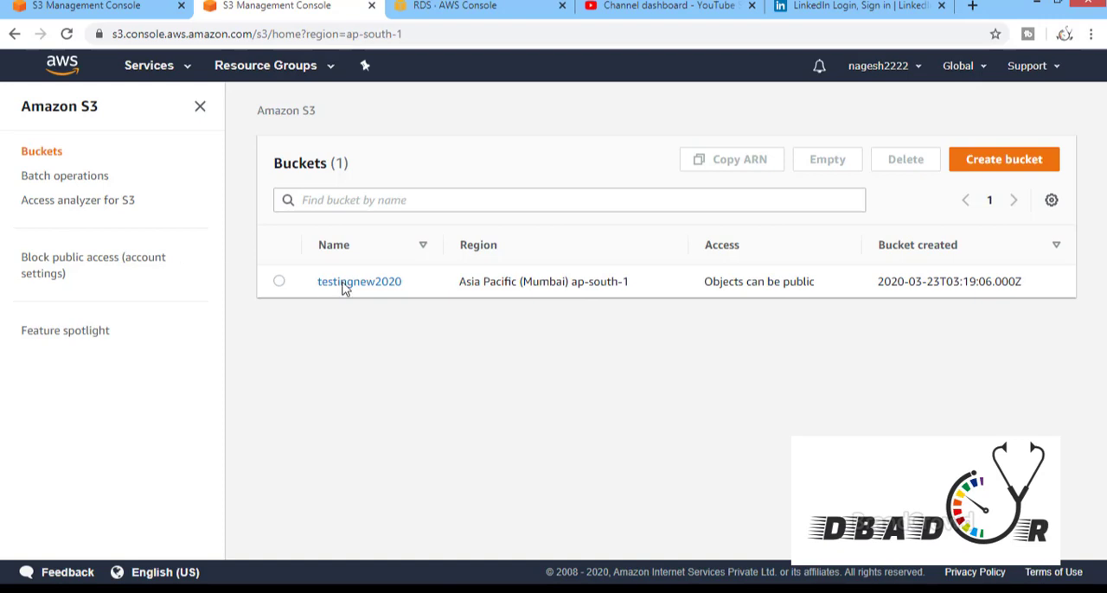
# Start a new S3 bucket, turn off Block all public access with the acknowledgement, and cancel the bucket's creation
pyautogui.click(999, 169)
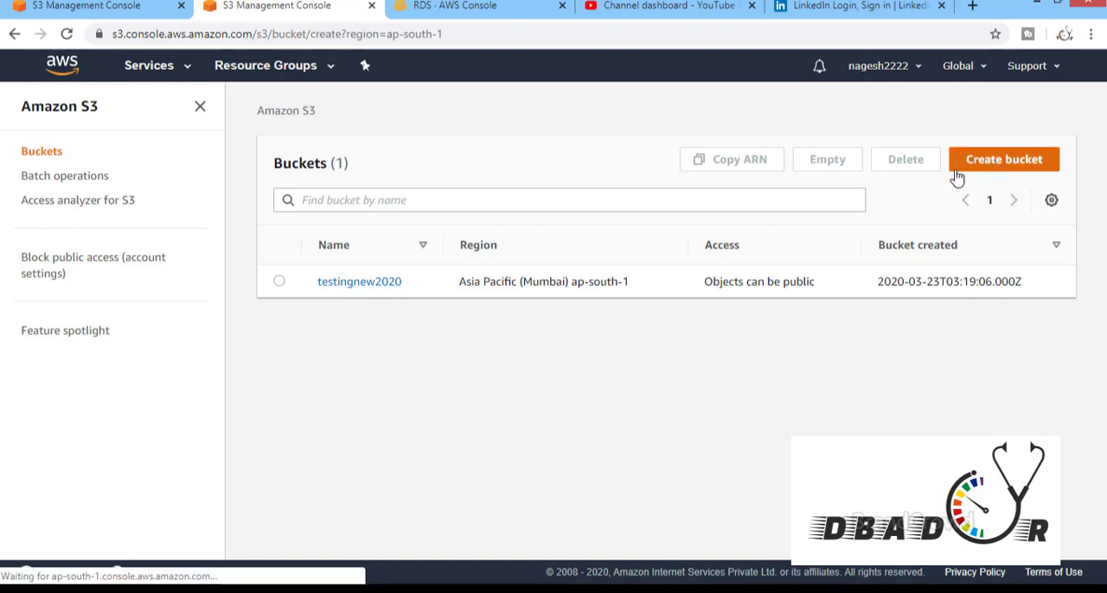
pyautogui.click(280, 271)
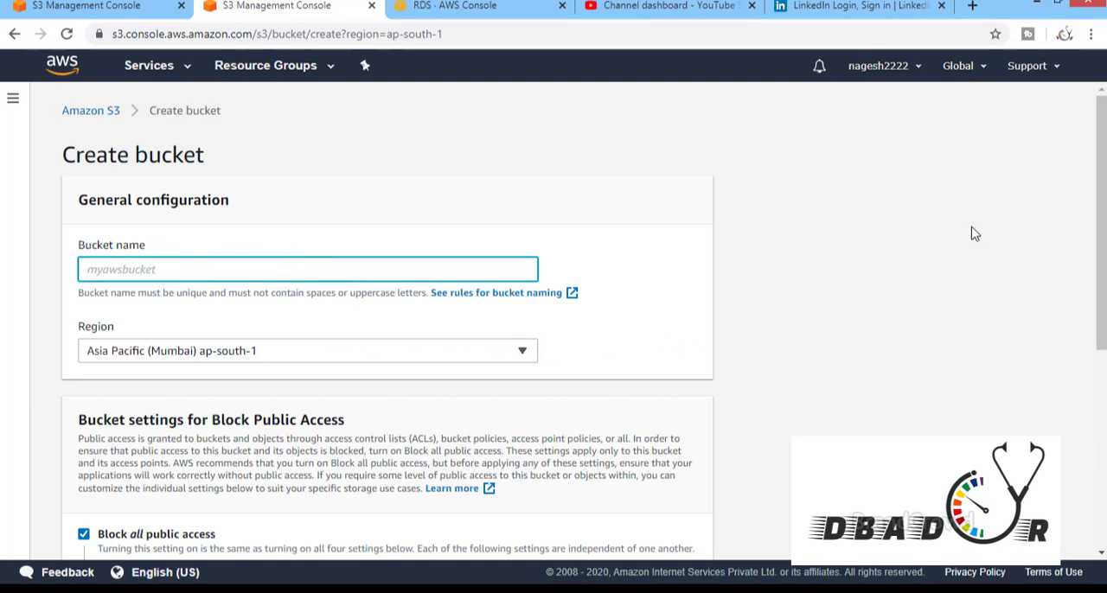
pyautogui.moveTo(1103, 223); pyautogui.dragTo(1103, 366)
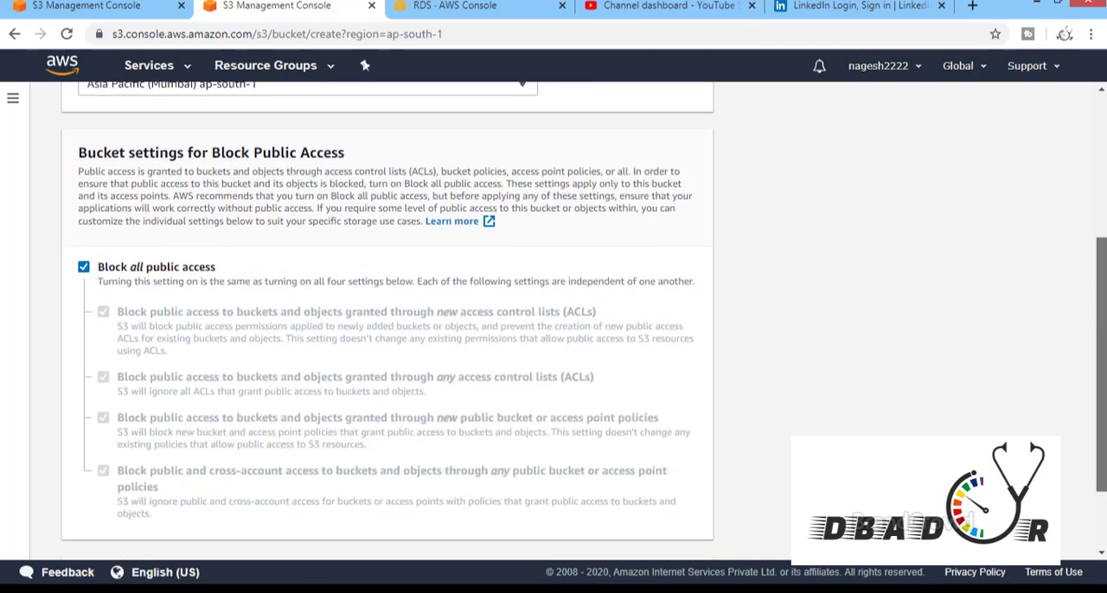
pyautogui.click(84, 268)
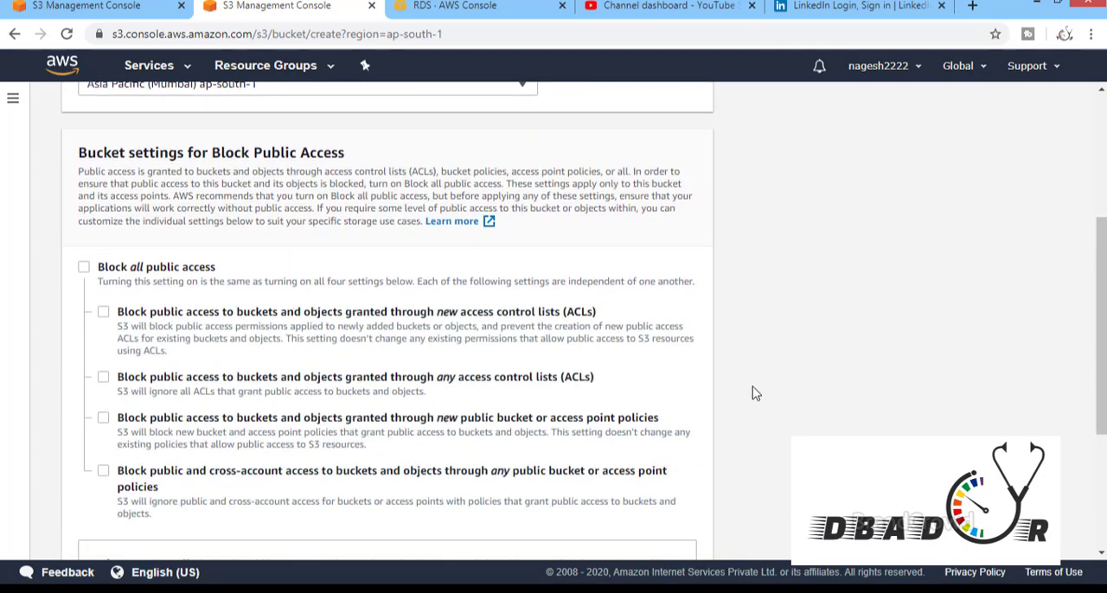
pyautogui.moveTo(1101, 280); pyautogui.dragTo(1099, 384)
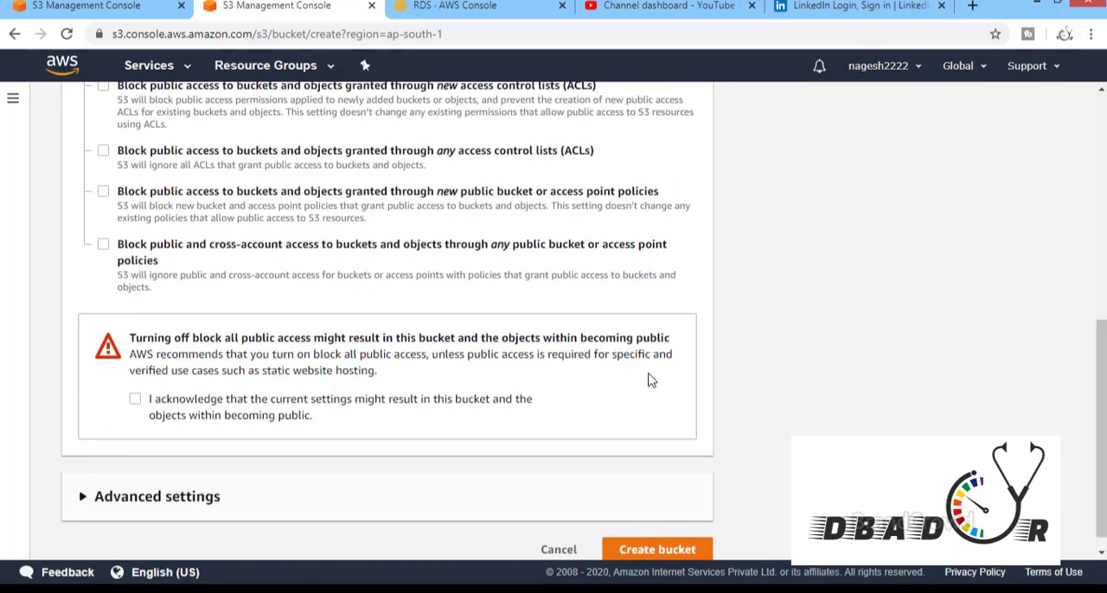
pyautogui.click(134, 400)
pyautogui.click(559, 551)
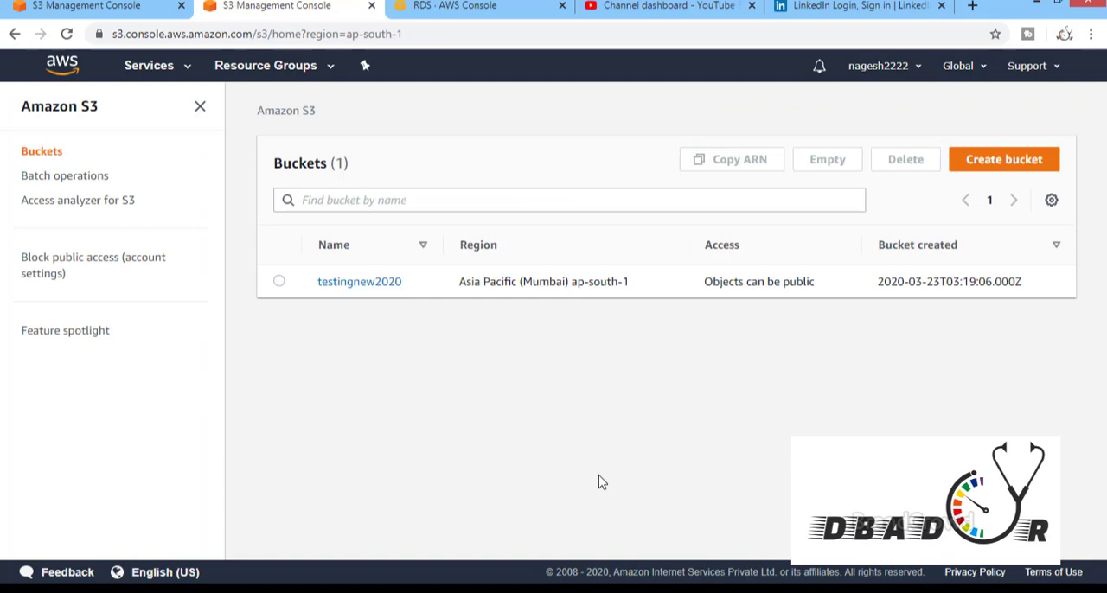
# Open the testingnew2020 bucket and show how a file is selected for upload, cancelling without adding one
pyautogui.click(344, 284)
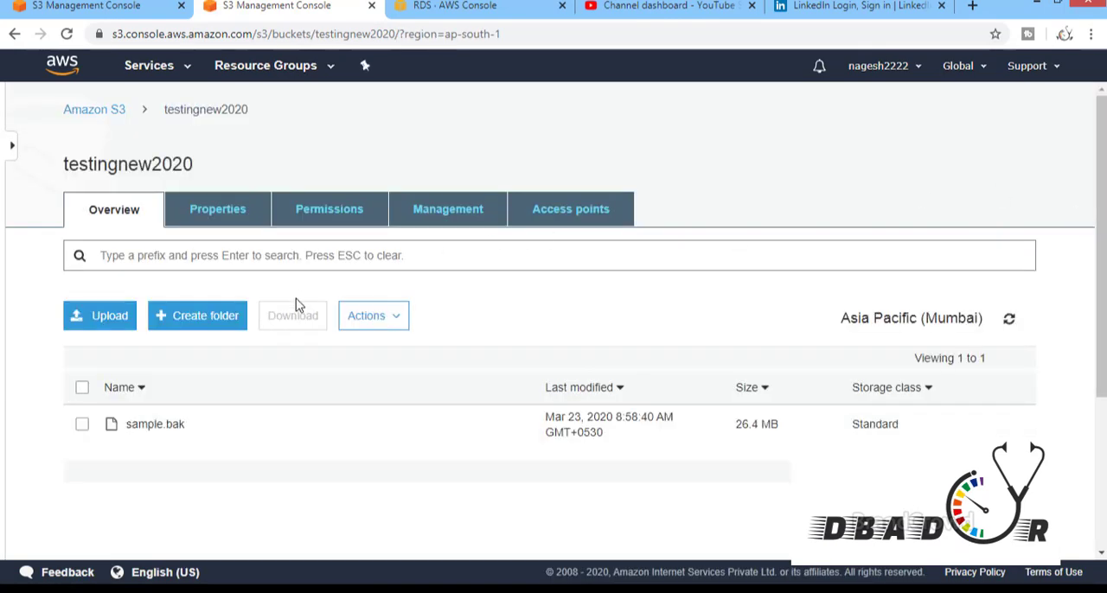
pyautogui.click(116, 320)
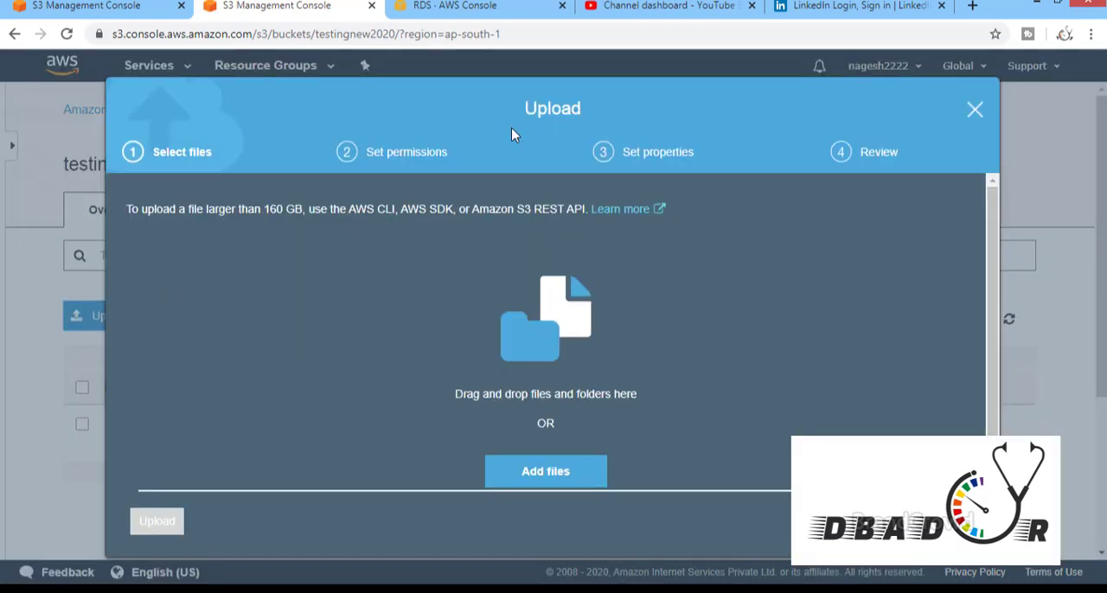
pyautogui.click(567, 476)
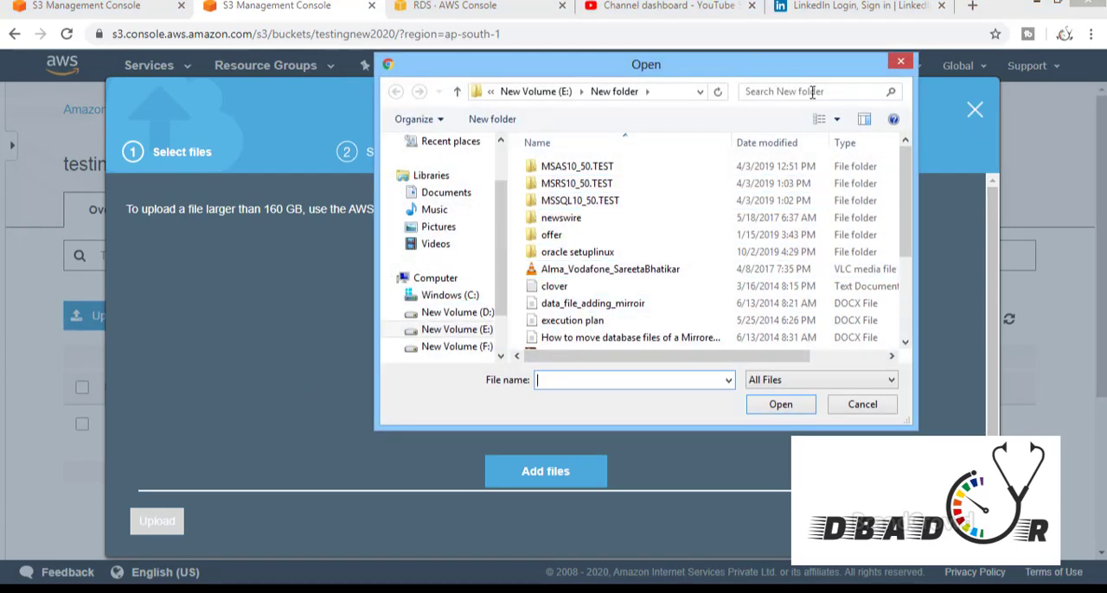
pyautogui.click(902, 62)
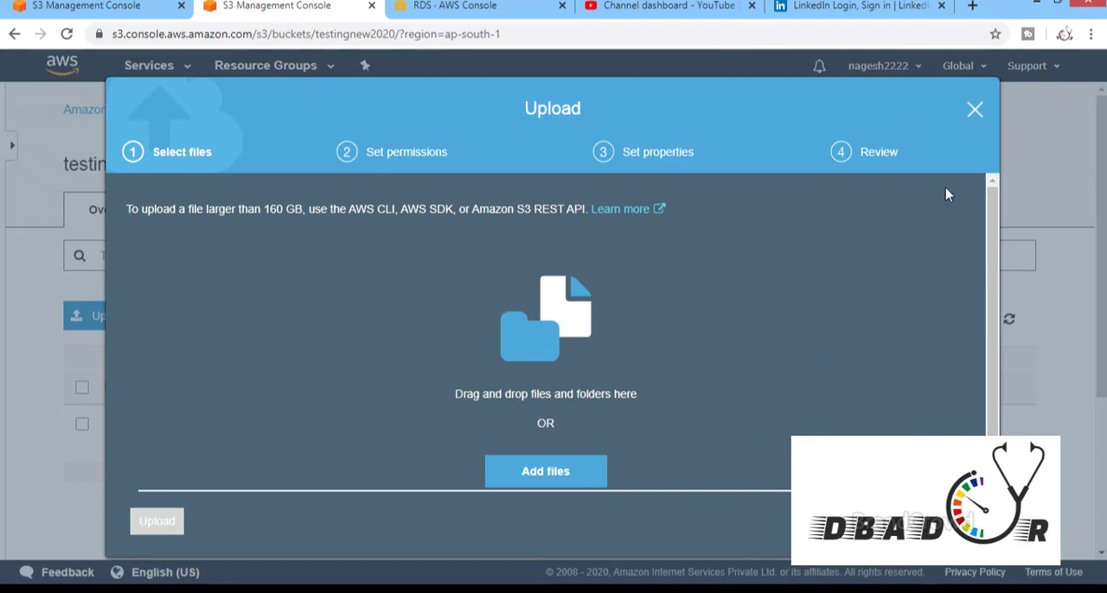
pyautogui.click(974, 111)
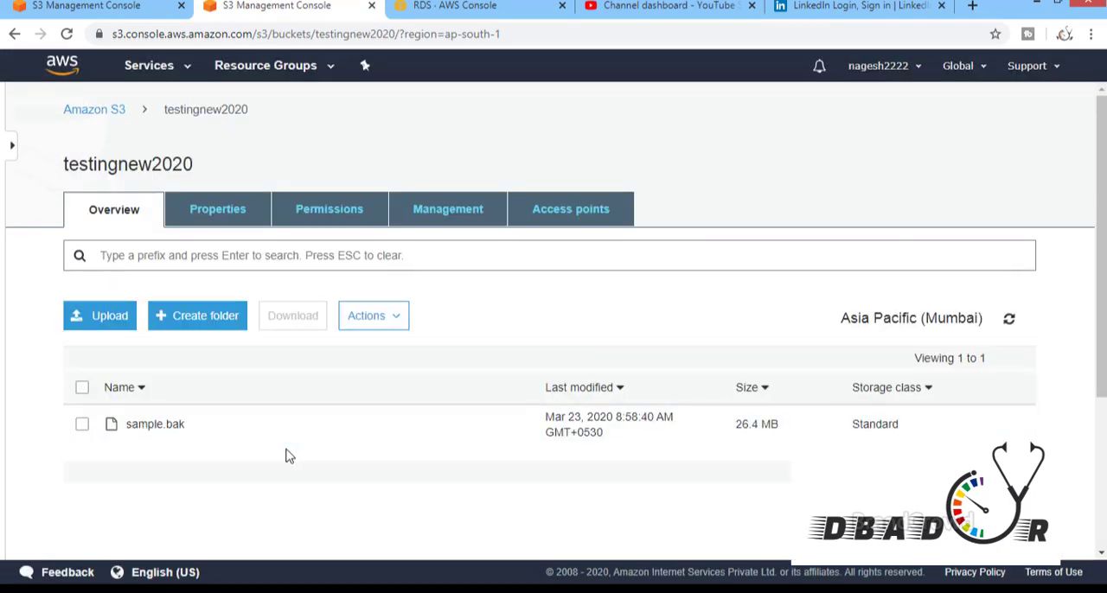
# Open sample.bak in the bucket and examine its overview details and access permissions
pyautogui.click(154, 425)
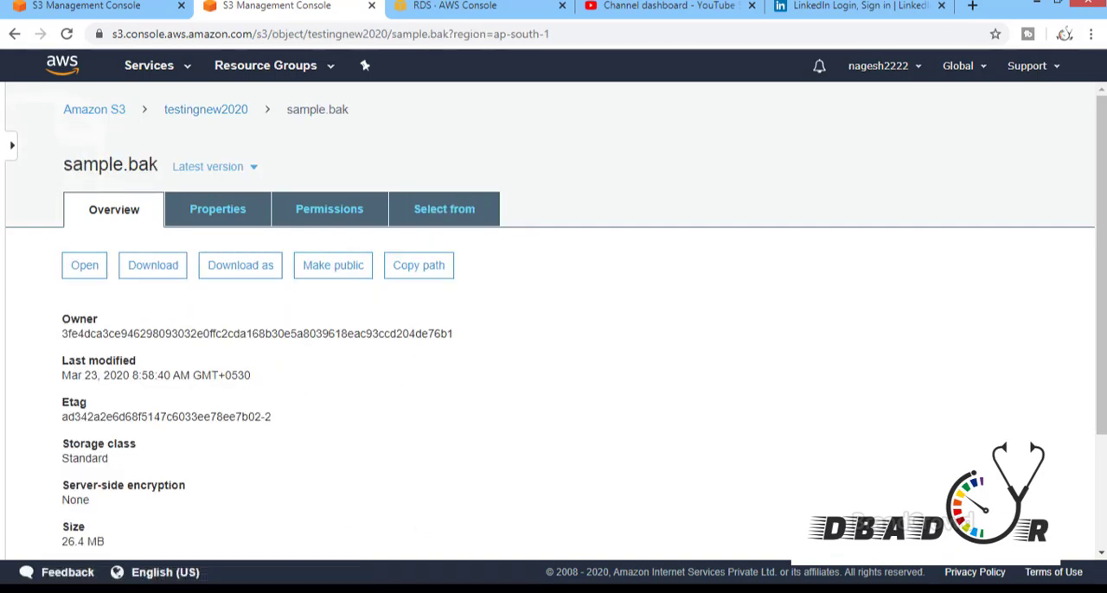
pyautogui.moveTo(1104, 245); pyautogui.dragTo(1088, 119)
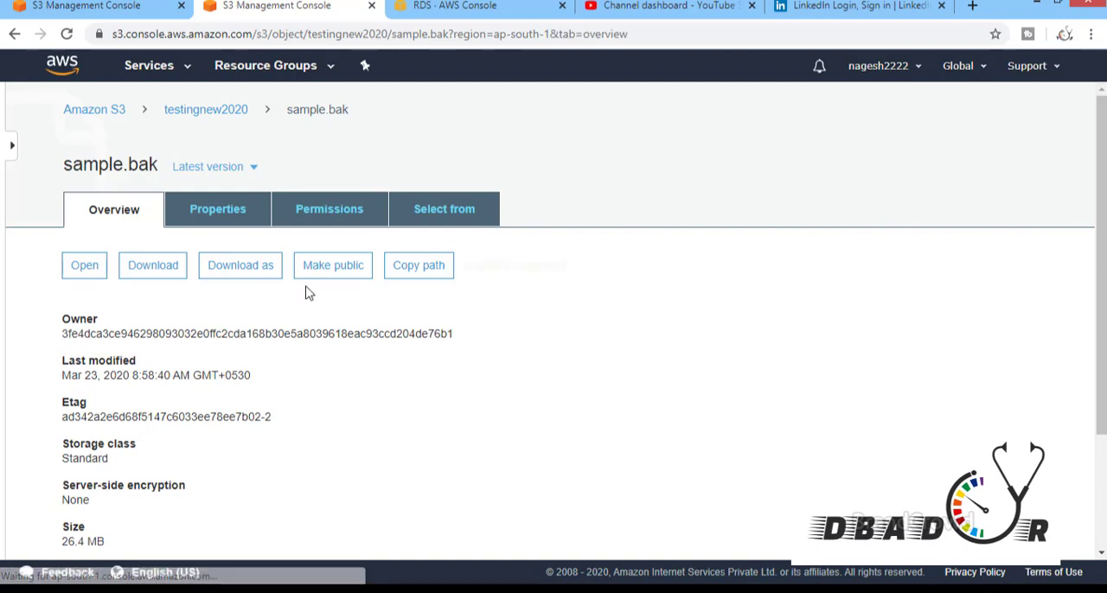
pyautogui.click(321, 216)
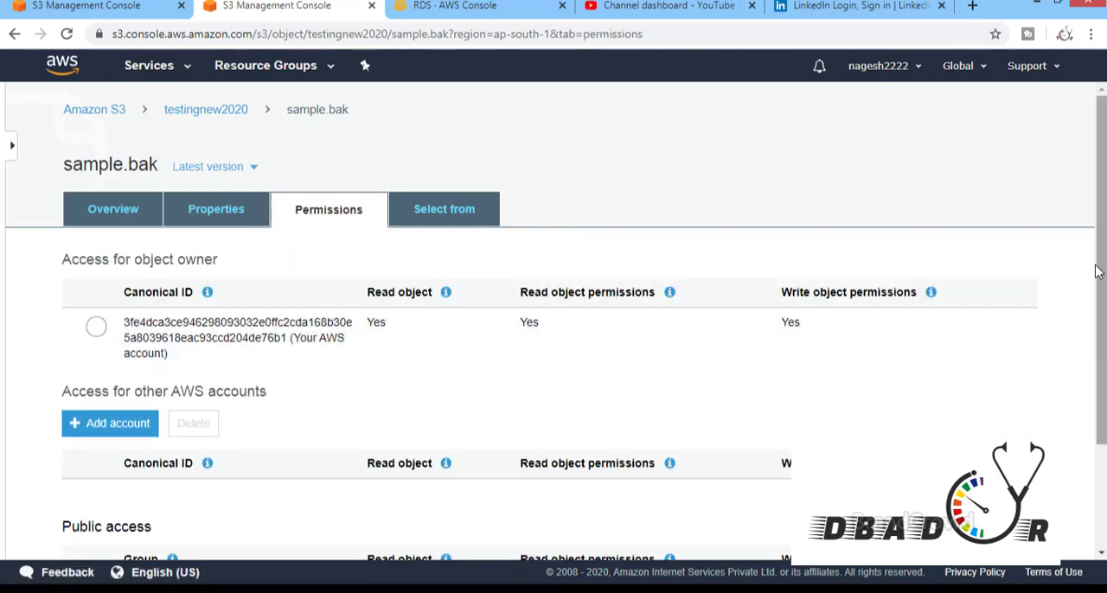
pyautogui.moveTo(1100, 195)
pyautogui.mouseDown()
pyautogui.moveTo(1101, 280)
pyautogui.moveTo(1099, 202)
pyautogui.mouseUp()
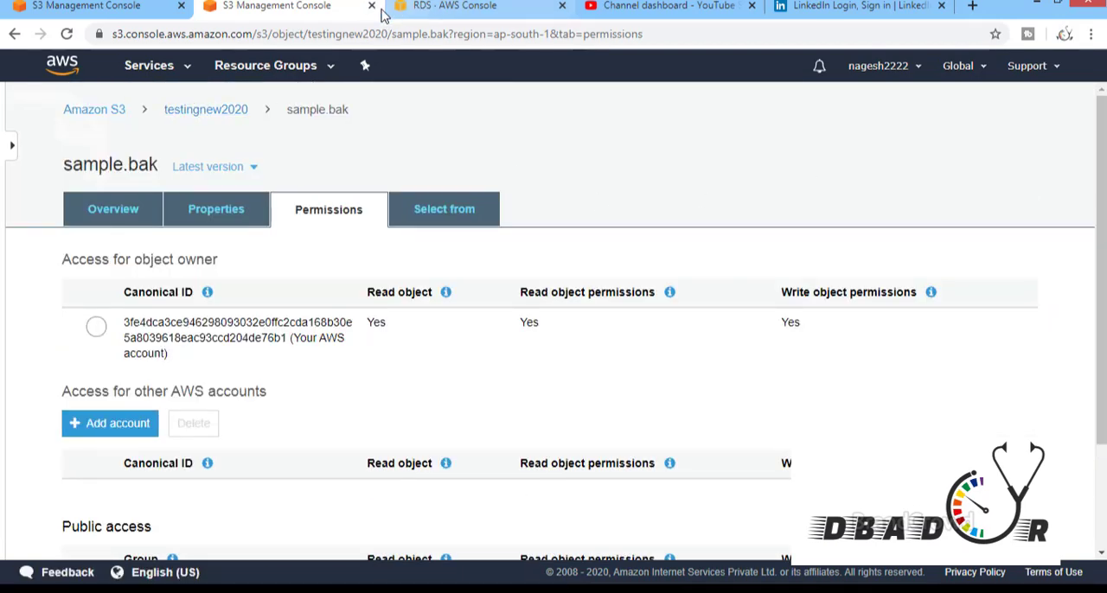
# Switch back to RDS, examine the dbadoctor option group's properties, and return to the option group list
pyautogui.click(427, 17)
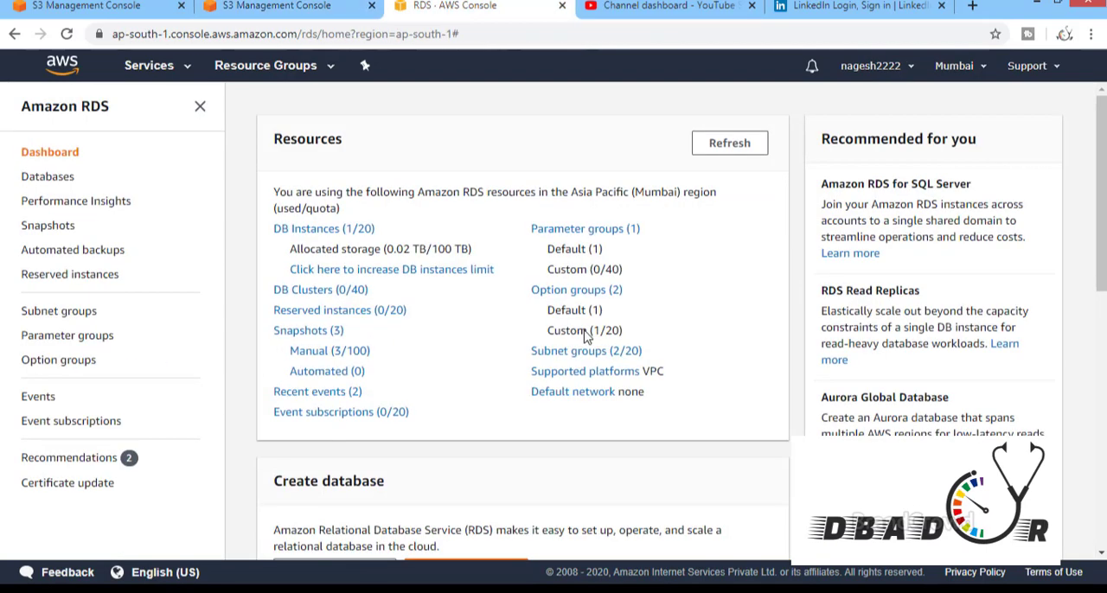
pyautogui.click(74, 362)
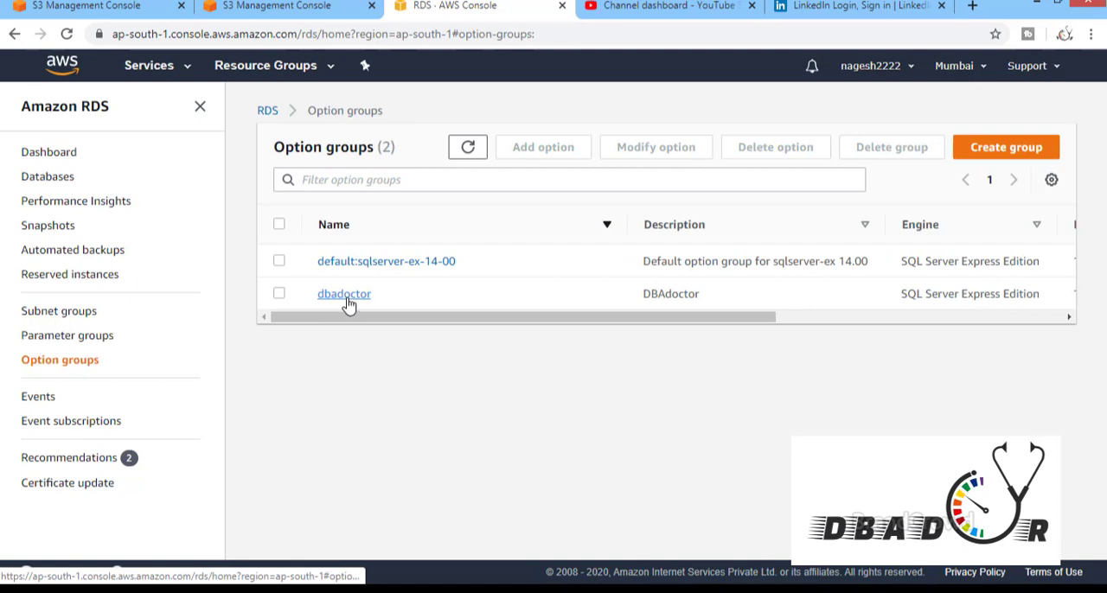
pyautogui.click(345, 295)
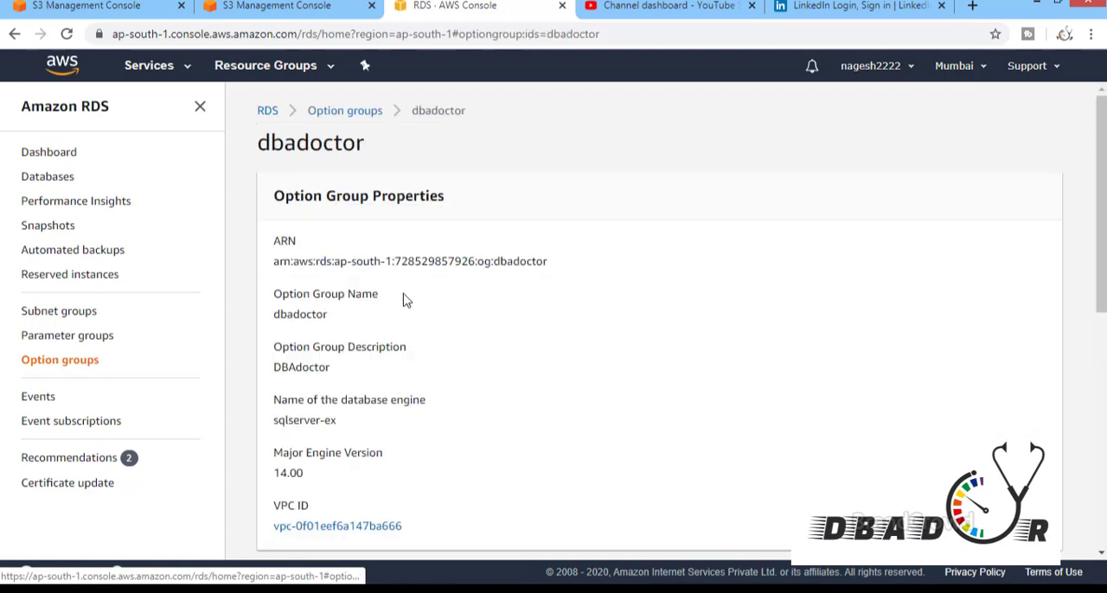
pyautogui.click(14, 33)
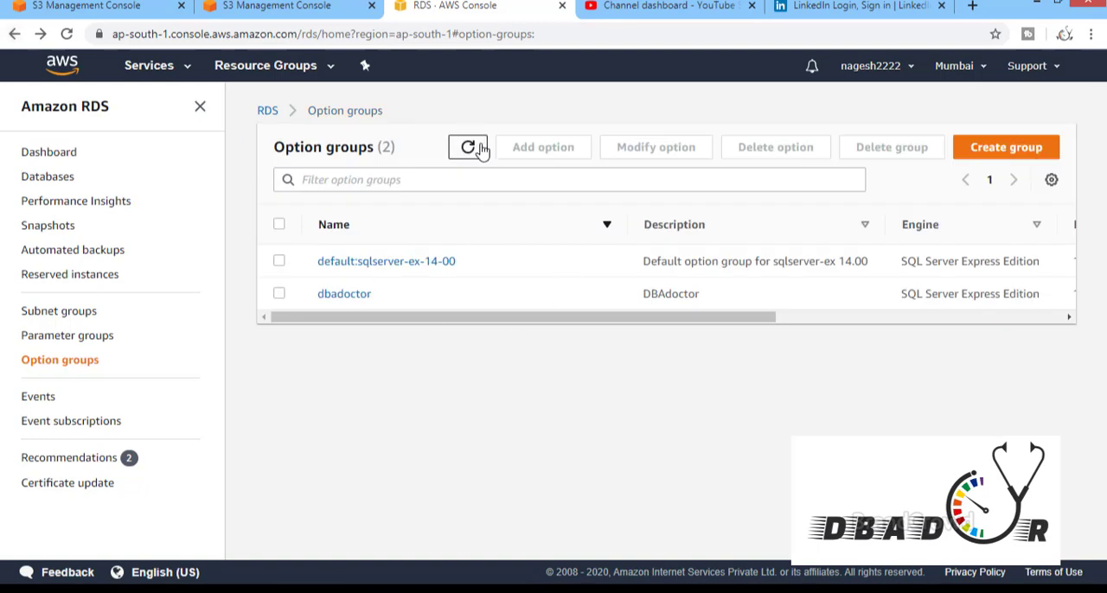
# Show the form for adding an option to the dbadoctor option group, and leave it without adding anything
pyautogui.click(276, 297)
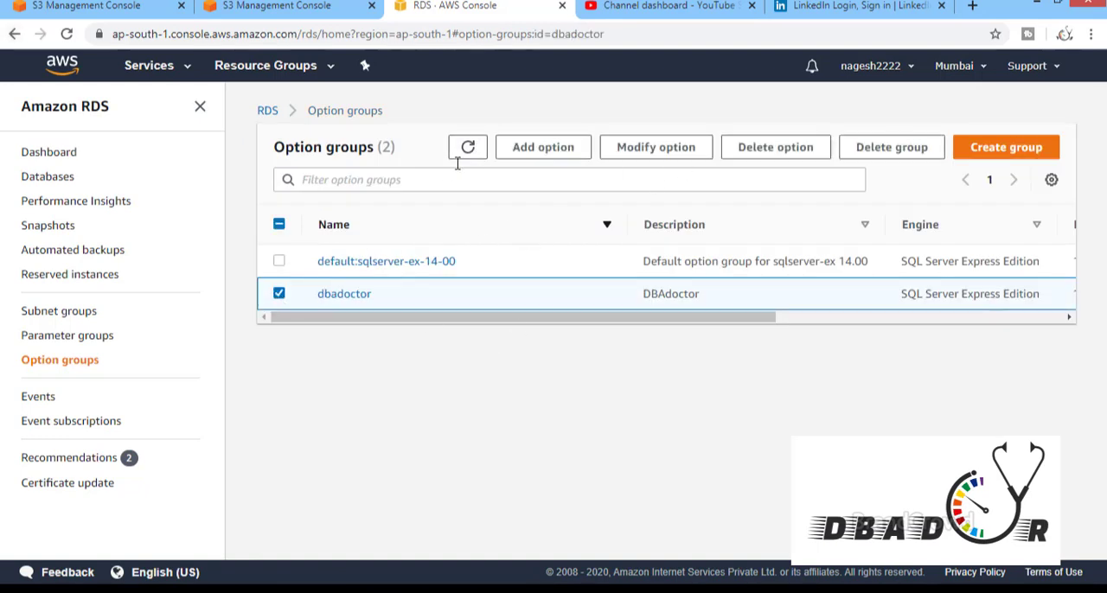
pyautogui.click(522, 161)
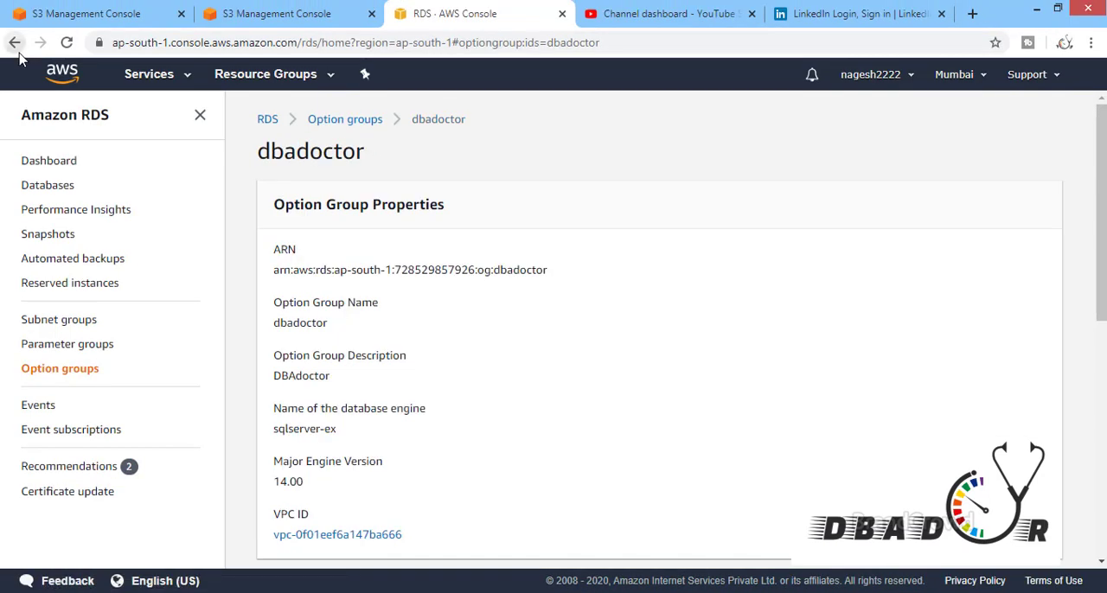
pyautogui.click(15, 38)
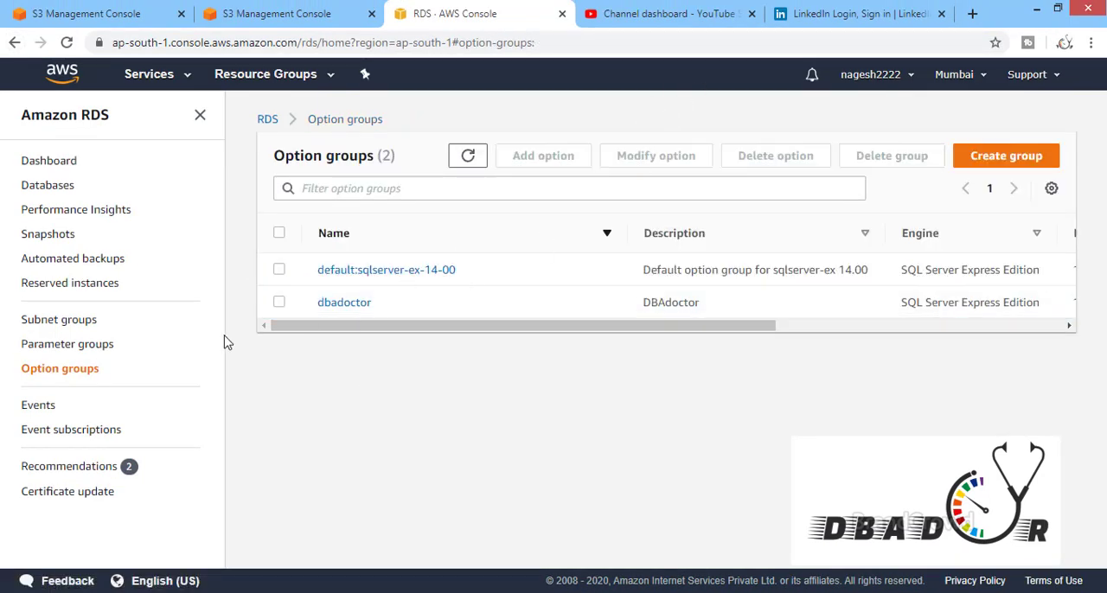
# Start modifying the dbadoctor group's option and choose SQLSERVER_BACKUP_RESTORE as the installed option
pyautogui.click(278, 305)
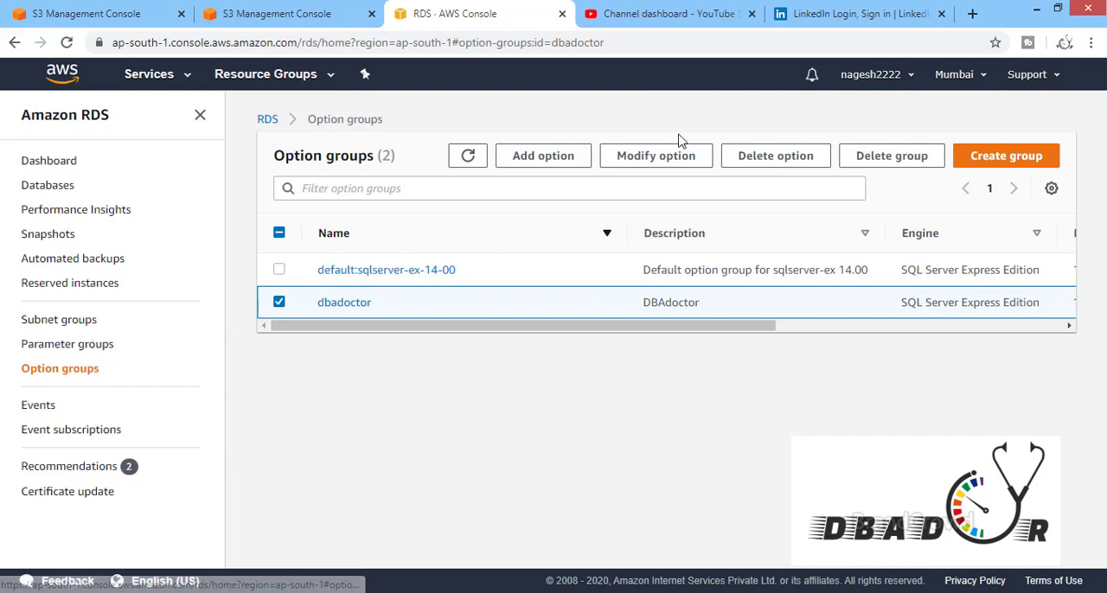
pyautogui.click(672, 154)
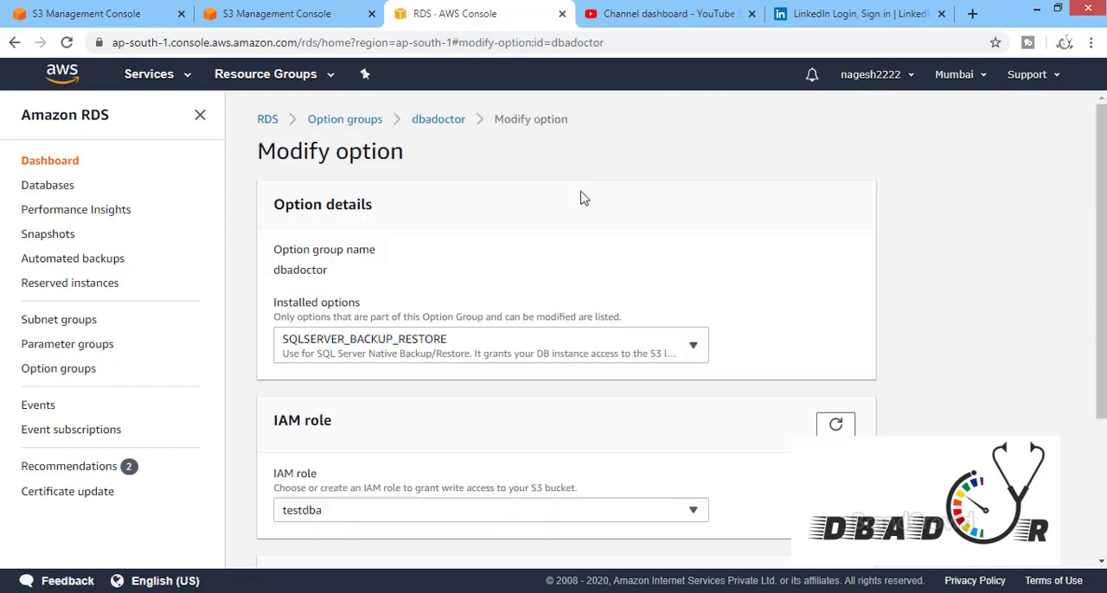
pyautogui.click(545, 345)
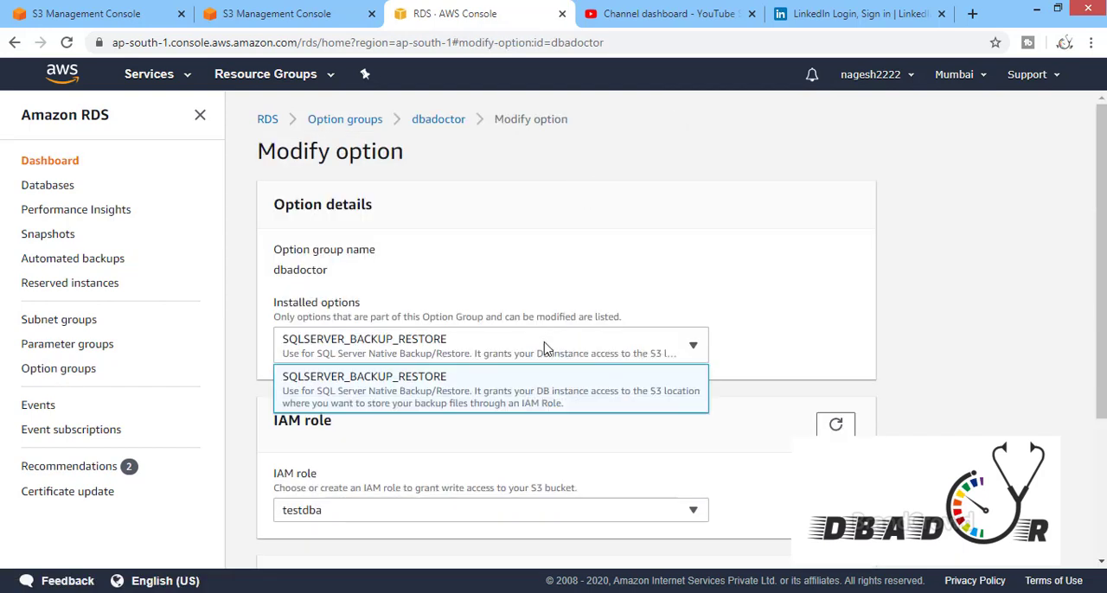
pyautogui.click(538, 372)
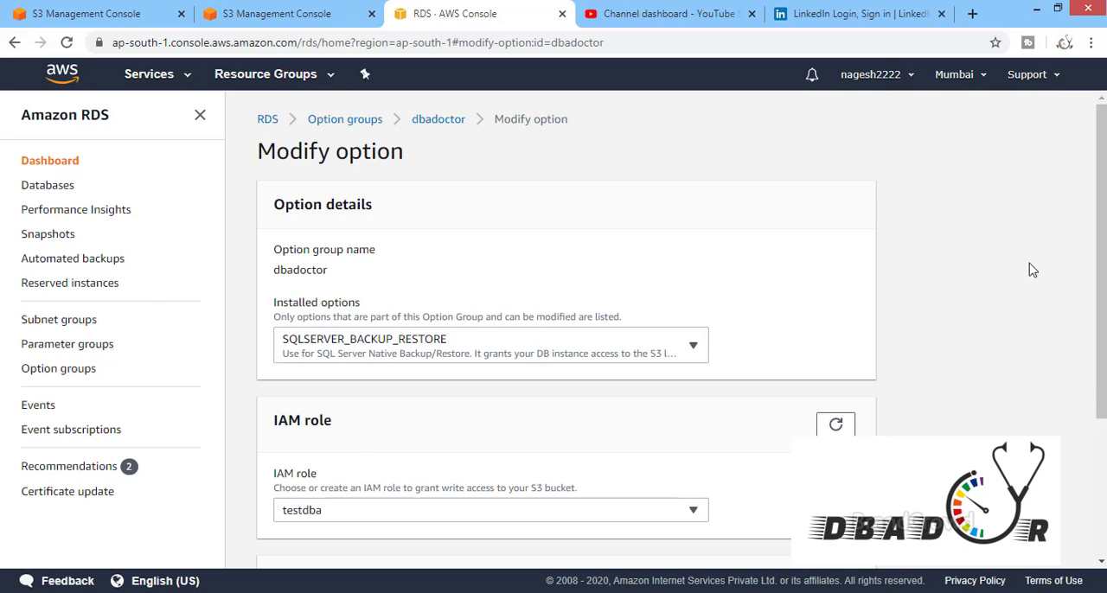
# Review the option's IAM role, installed options and scheduling choices, and cancel the modification
pyautogui.scroll(-3, 1101, 277)
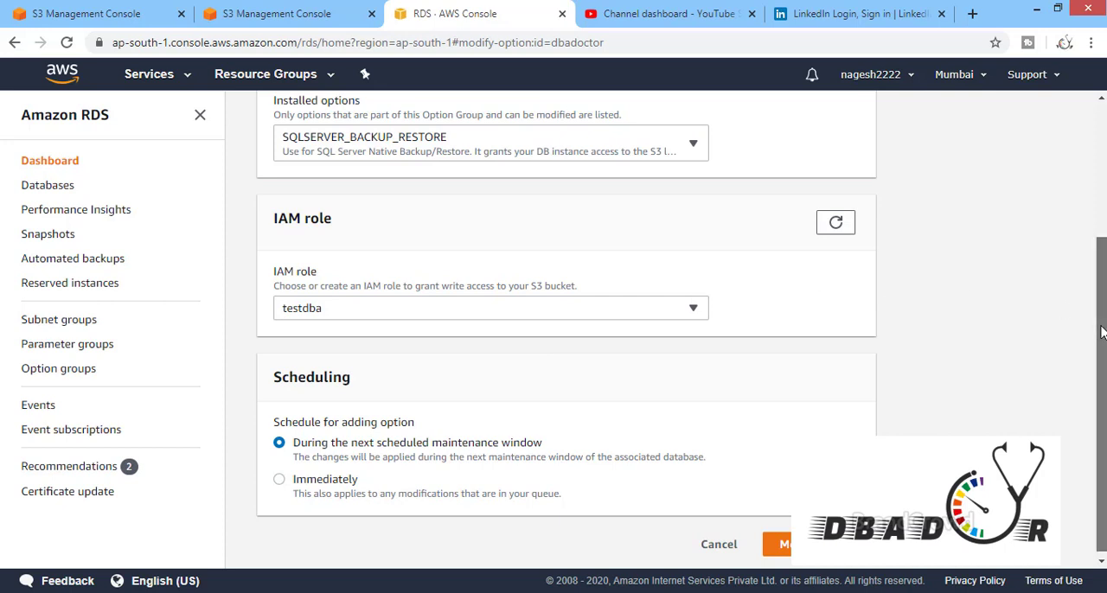
pyautogui.moveTo(1095, 334); pyautogui.dragTo(1095, 284)
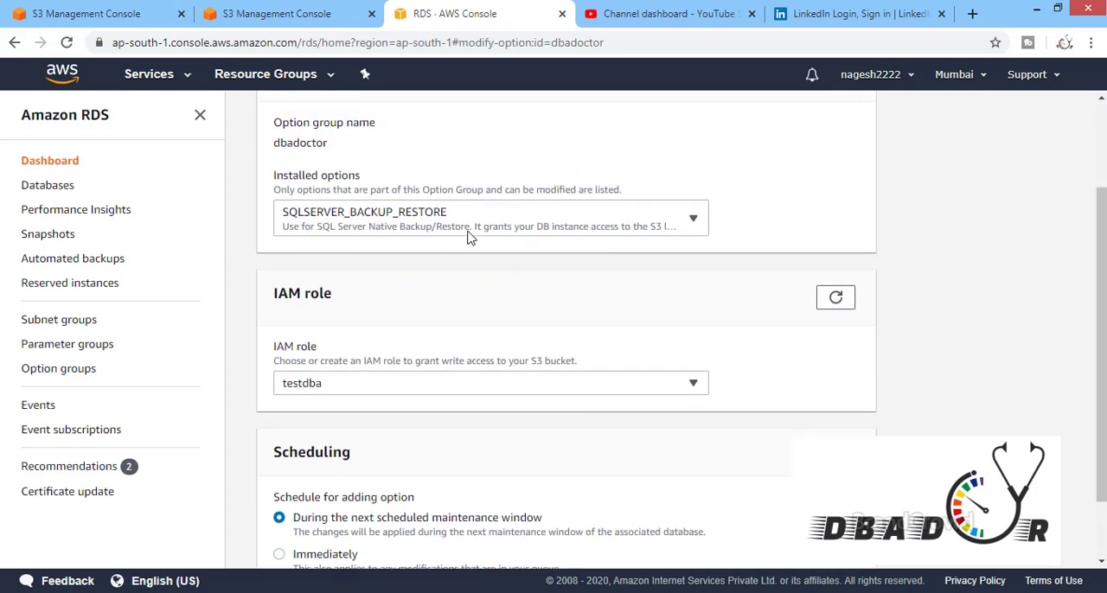
pyautogui.click(545, 226)
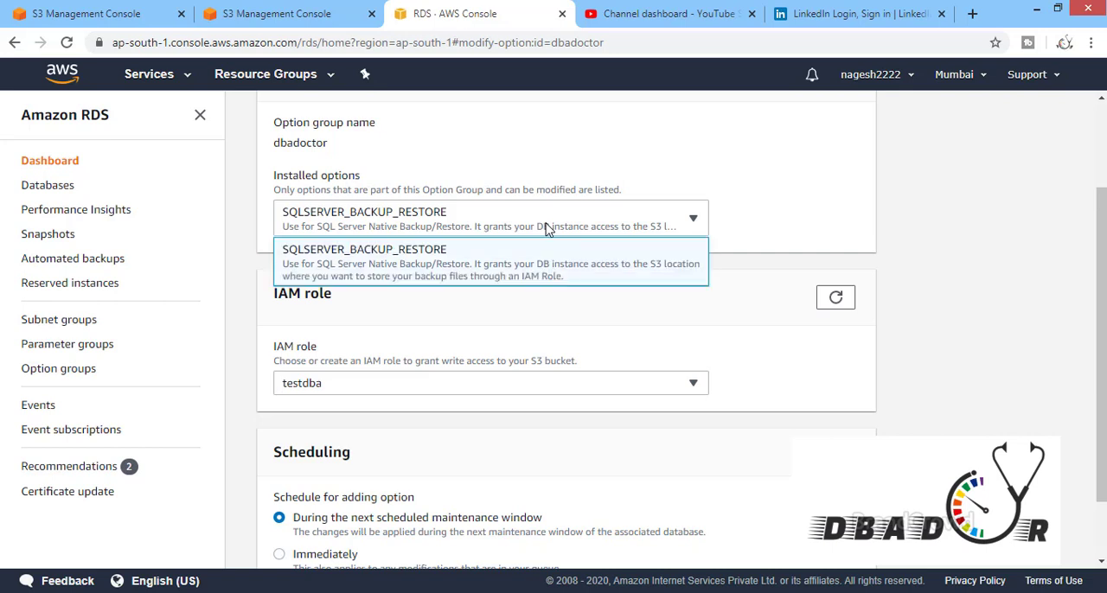
pyautogui.click(546, 227)
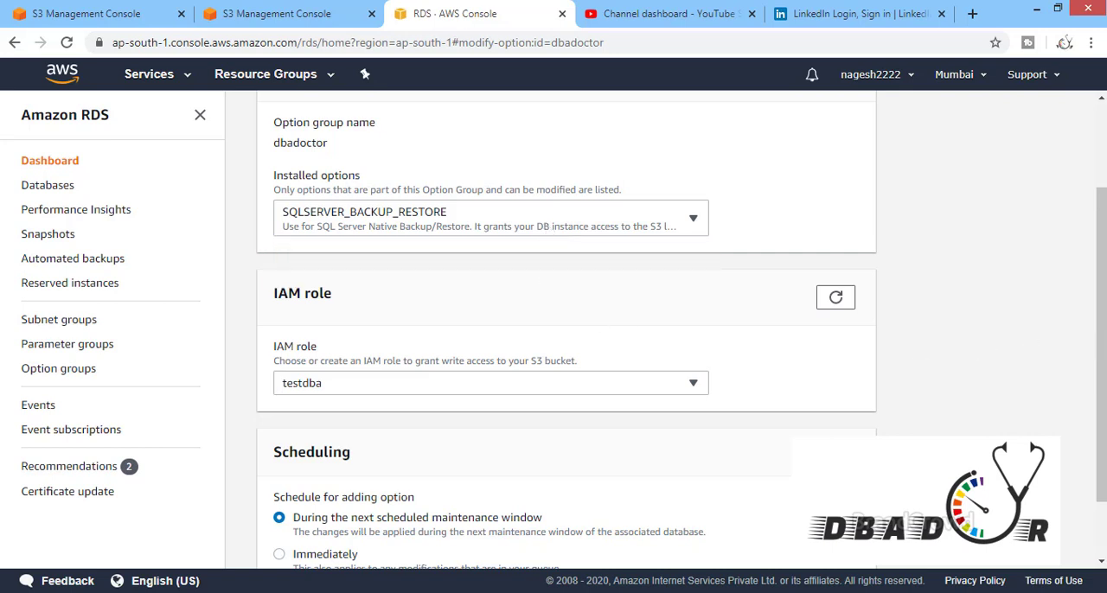
pyautogui.scroll(-1, 566, 329)
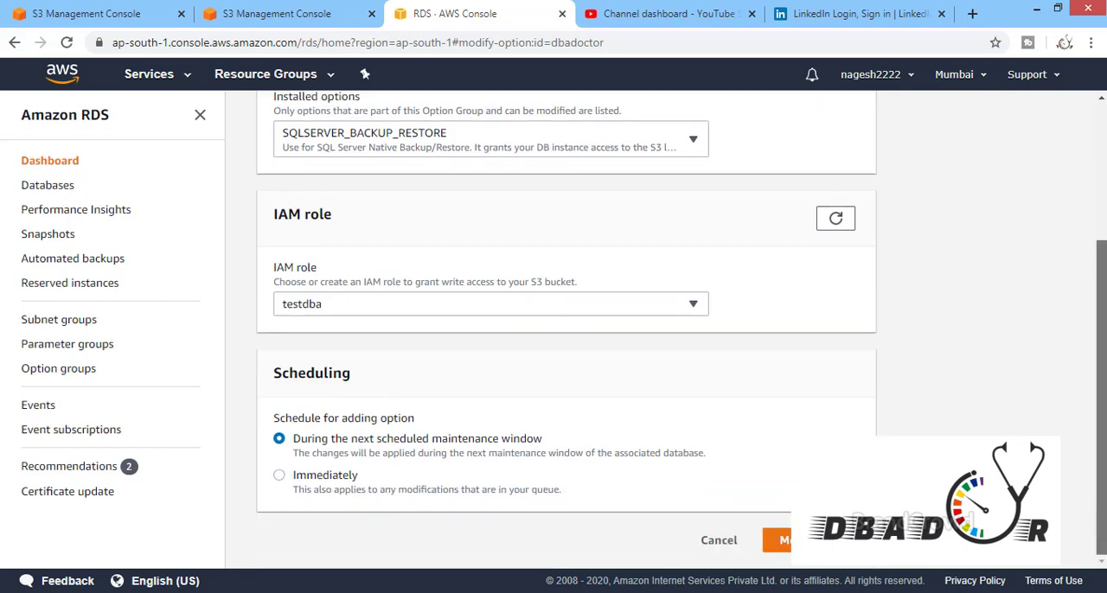
pyautogui.click(721, 543)
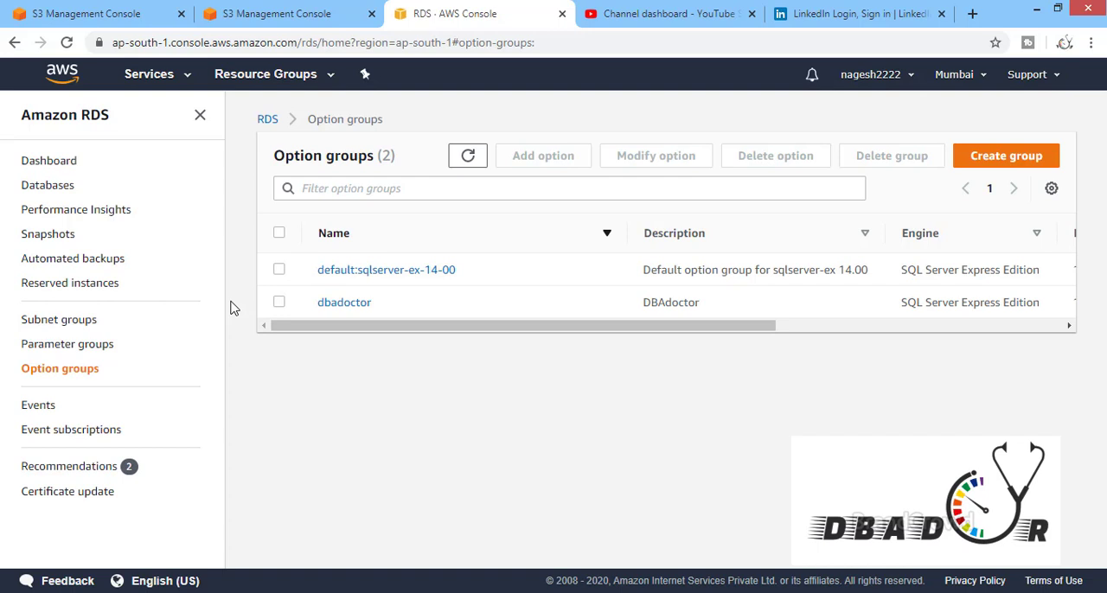
# Go to the RDS databases, view the dbadoctor instance's summary, and return to the database list
pyautogui.click(57, 191)
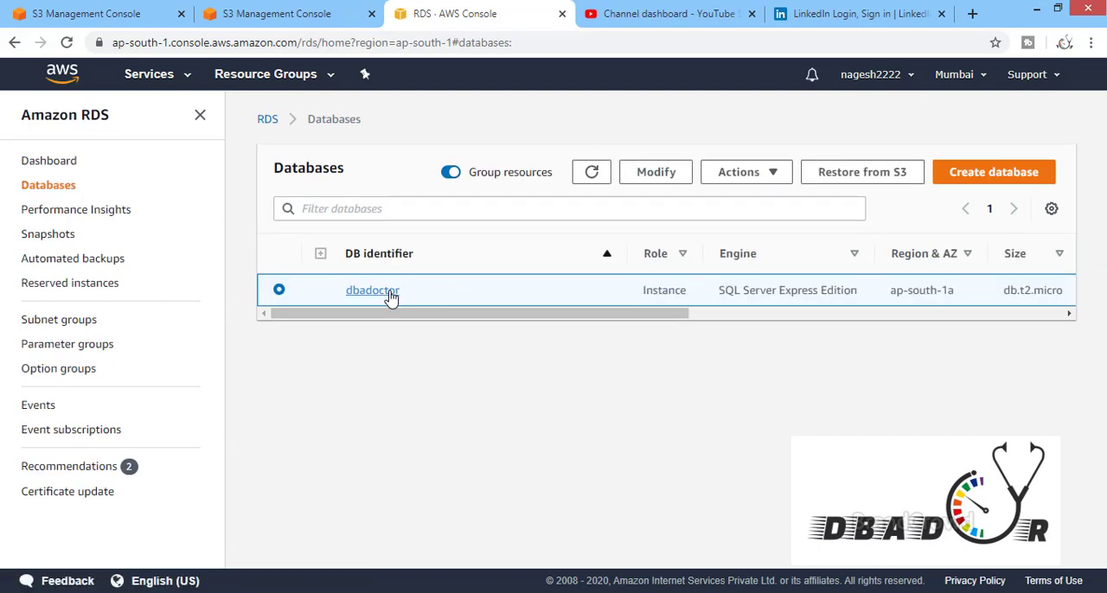
pyautogui.click(394, 298)
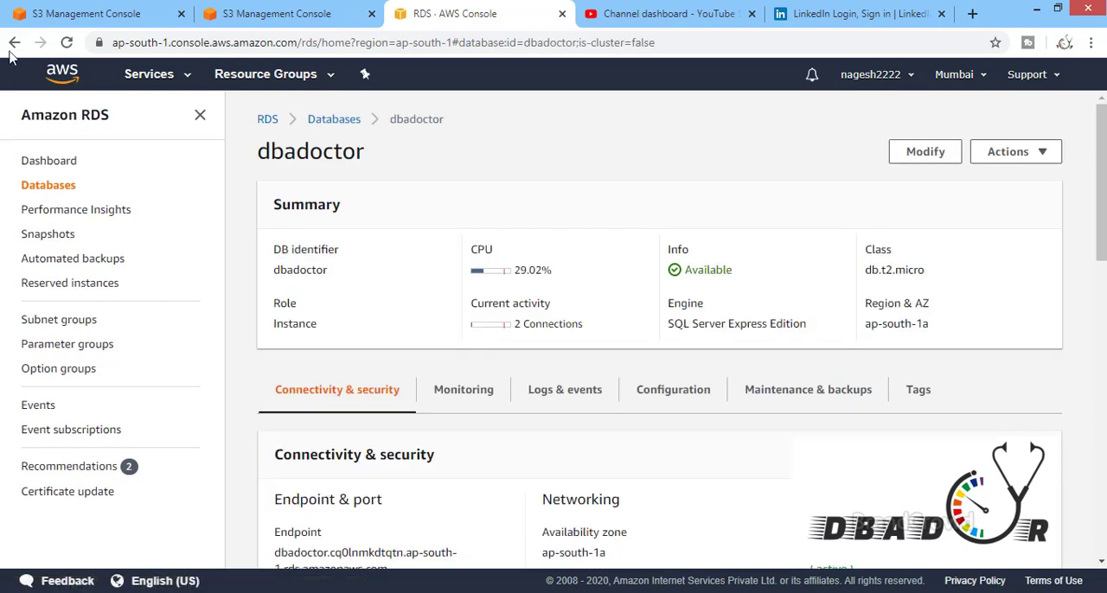
pyautogui.click(15, 42)
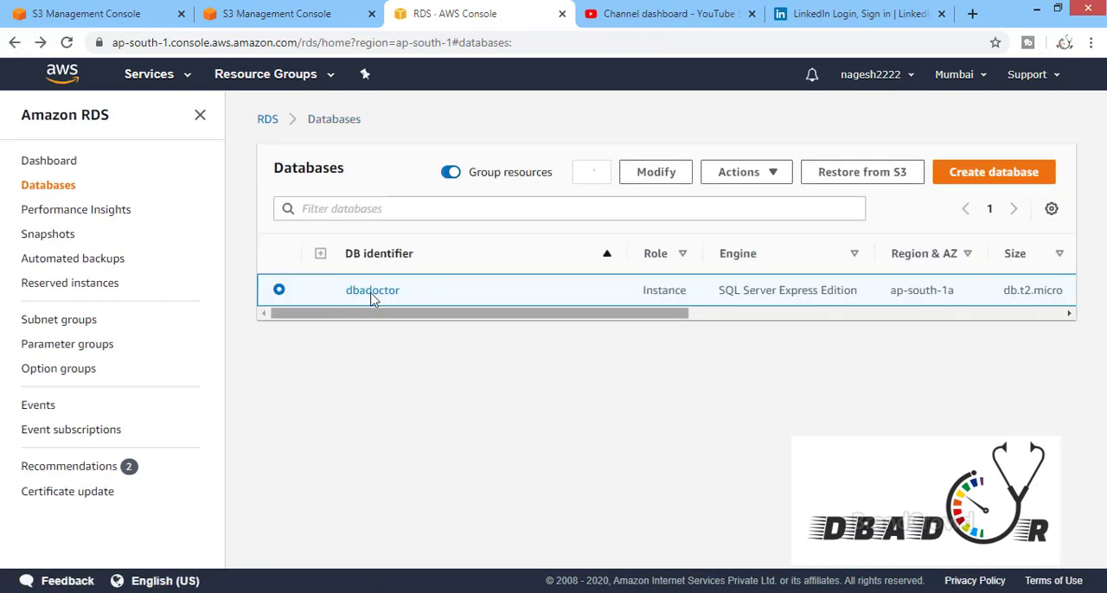
# Start modifying the dbadoctor instance, choose dbadoctor as its option group, and look through the remaining settings without applying anything
pyautogui.click(655, 172)
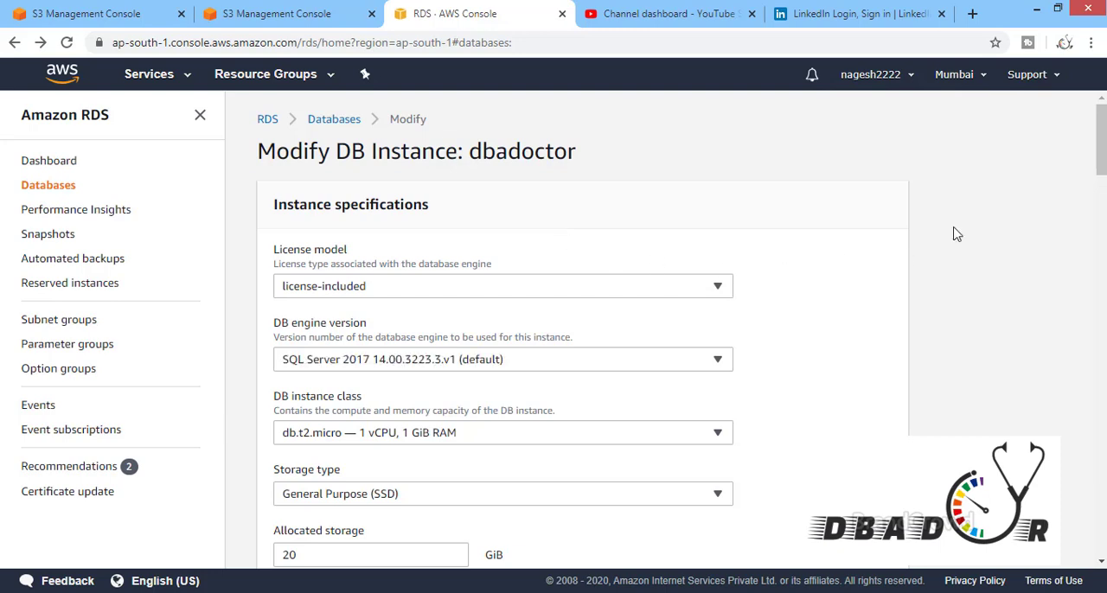
pyautogui.moveTo(1102, 157); pyautogui.dragTo(1102, 388)
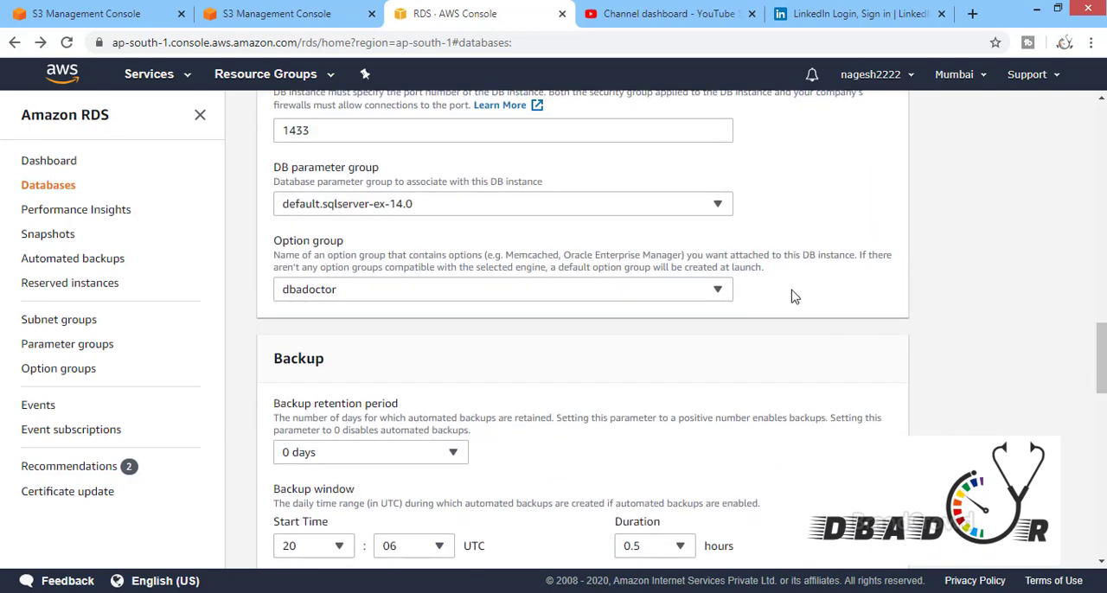
pyautogui.click(398, 296)
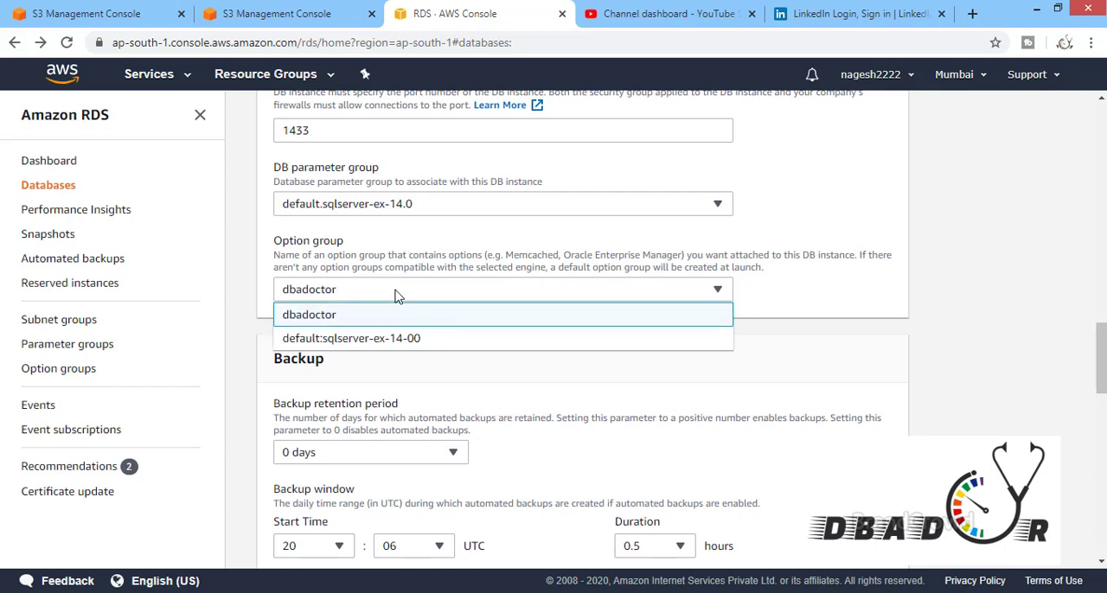
pyautogui.click(352, 319)
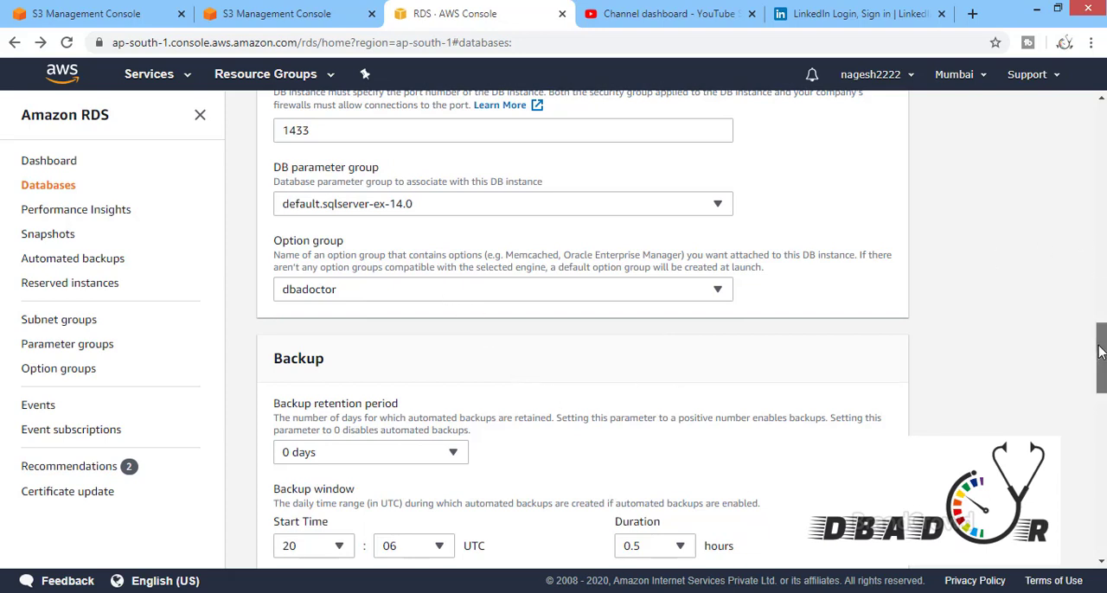
pyautogui.moveTo(1100, 344); pyautogui.dragTo(1104, 505)
pyautogui.scroll(20, 1097, 397)
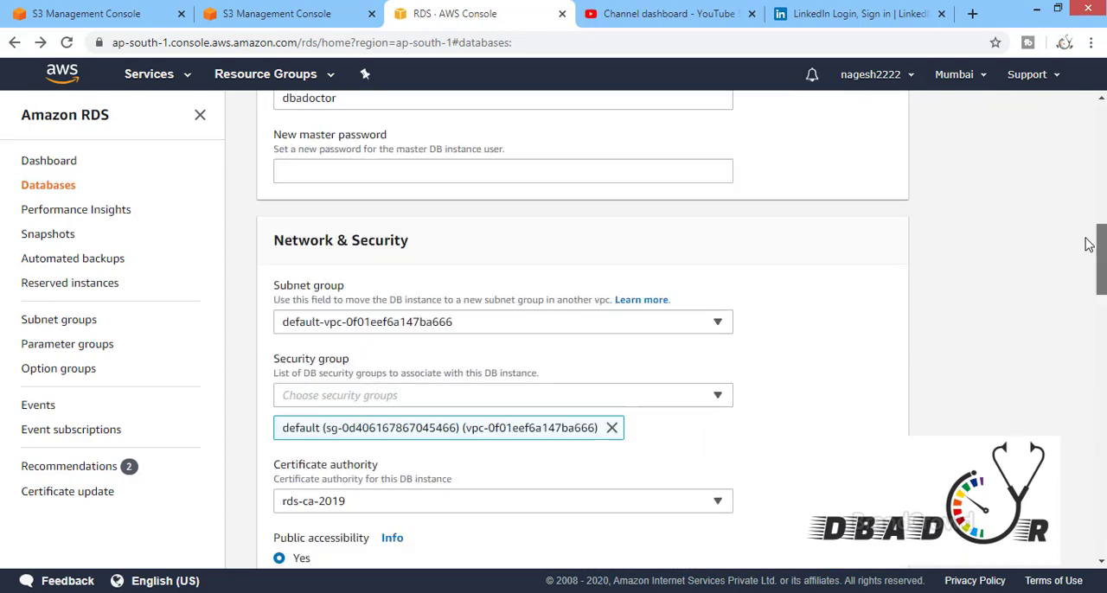
pyautogui.scroll(1, 1079, 122)
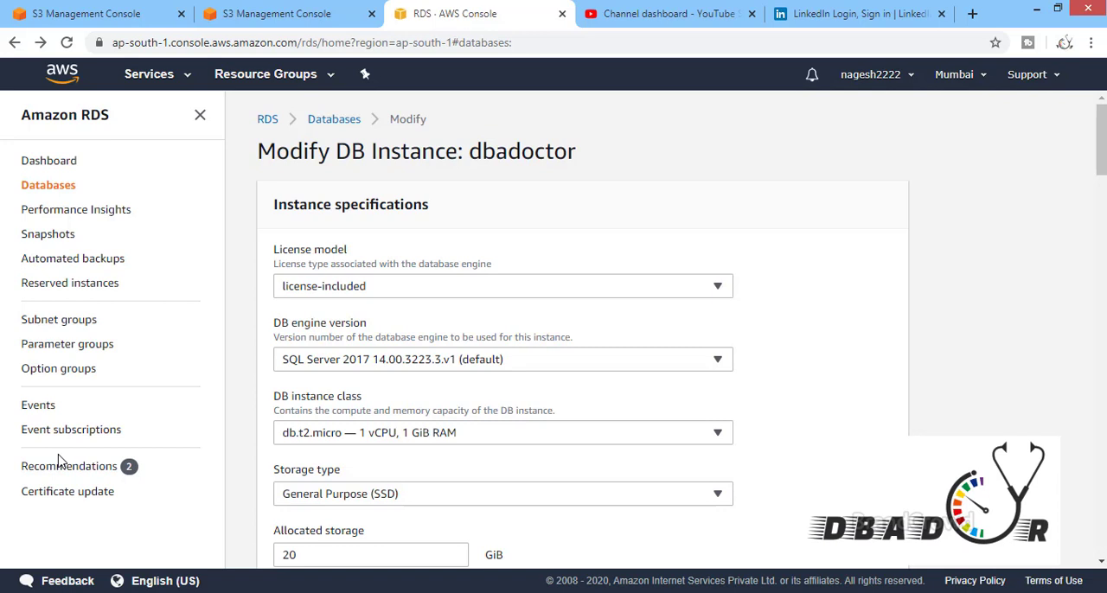
# Show the permissions of sample.bak in the S3 console, and switch to SQL Server Management Studio
pyautogui.click(190, 584)
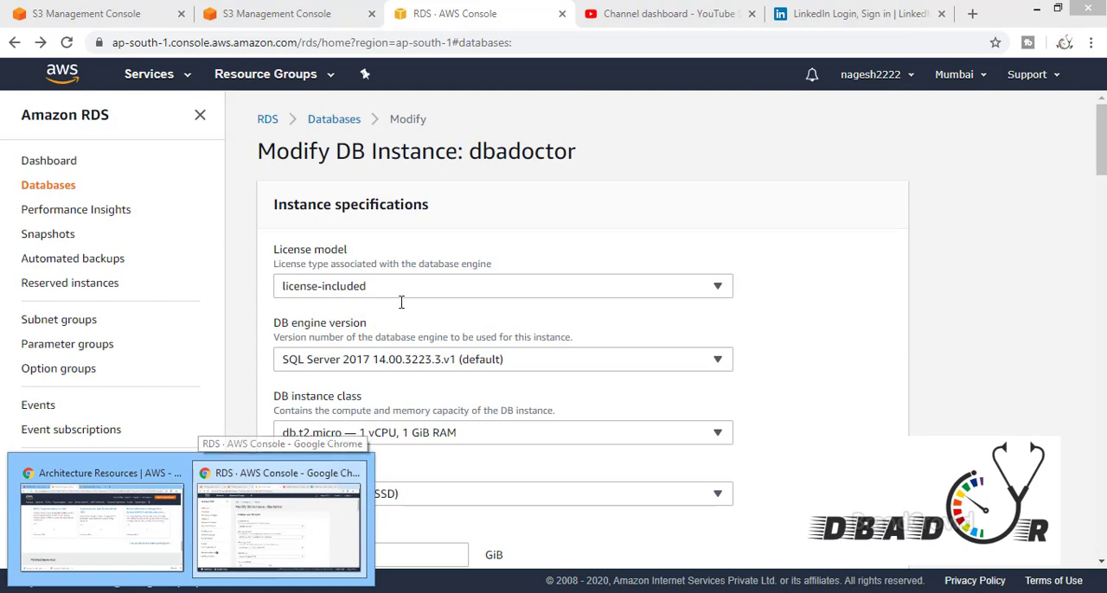
pyautogui.click(259, 15)
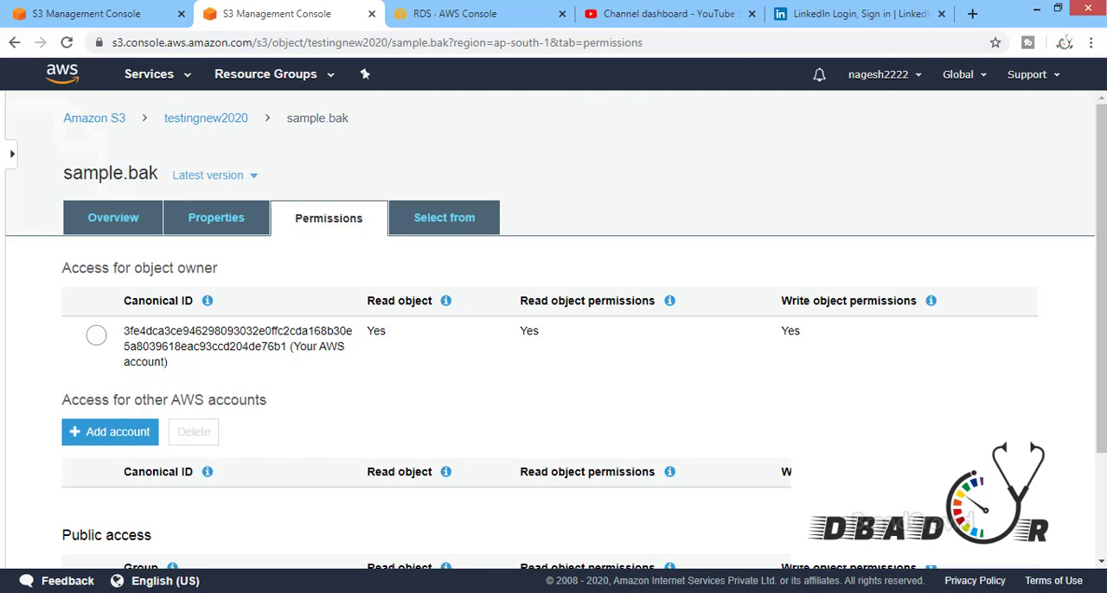
pyautogui.click(1036, 9)
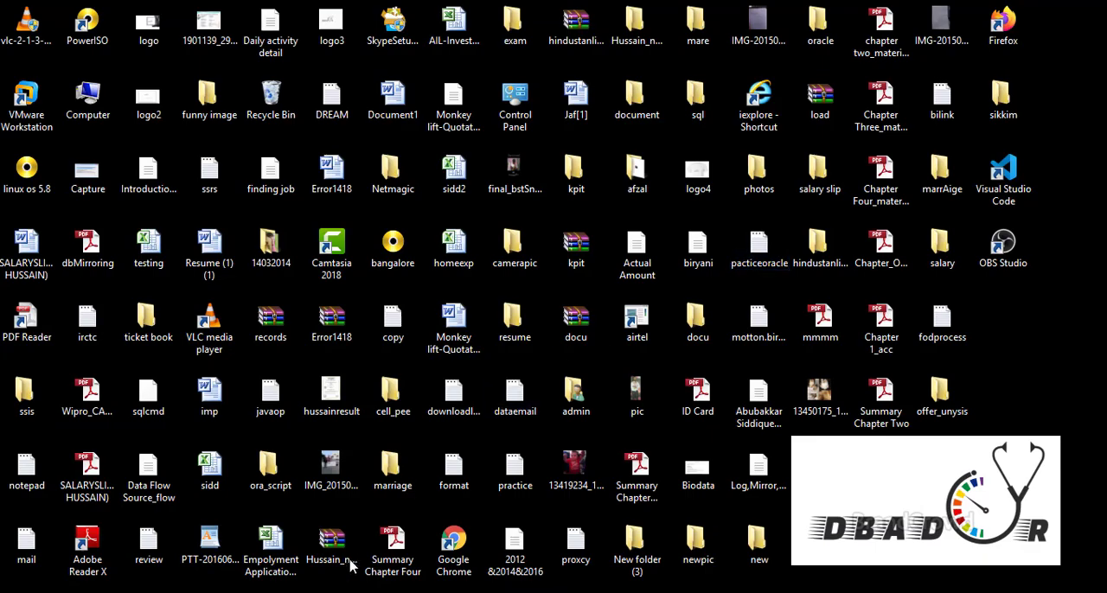
pyautogui.click(251, 592)
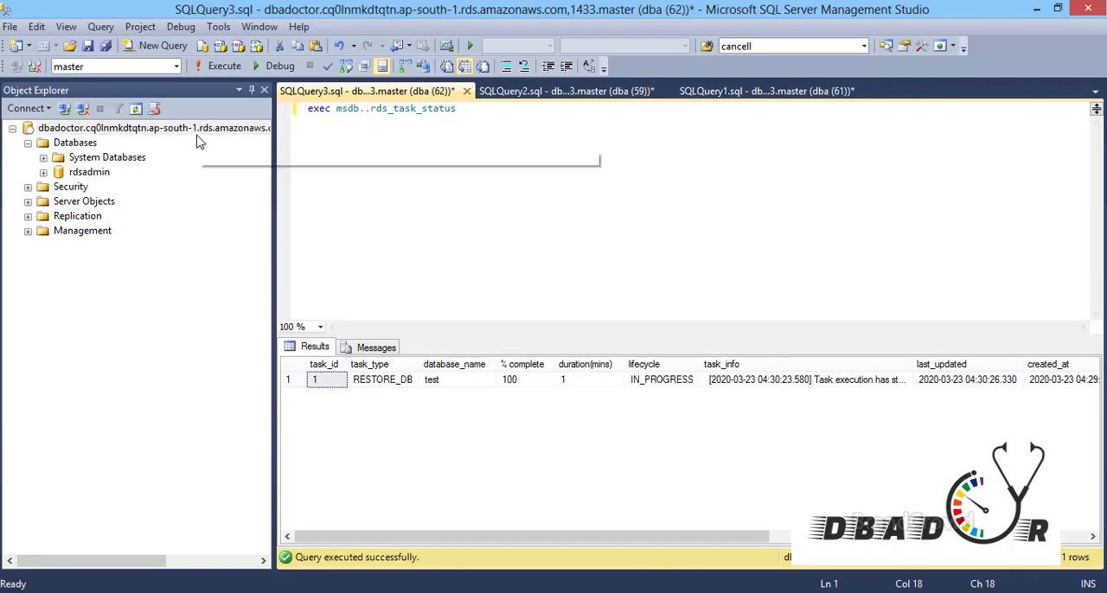
# Review the two rds_restore_database queries for the test database, and return to the rds_task_status query
pyautogui.click(539, 91)
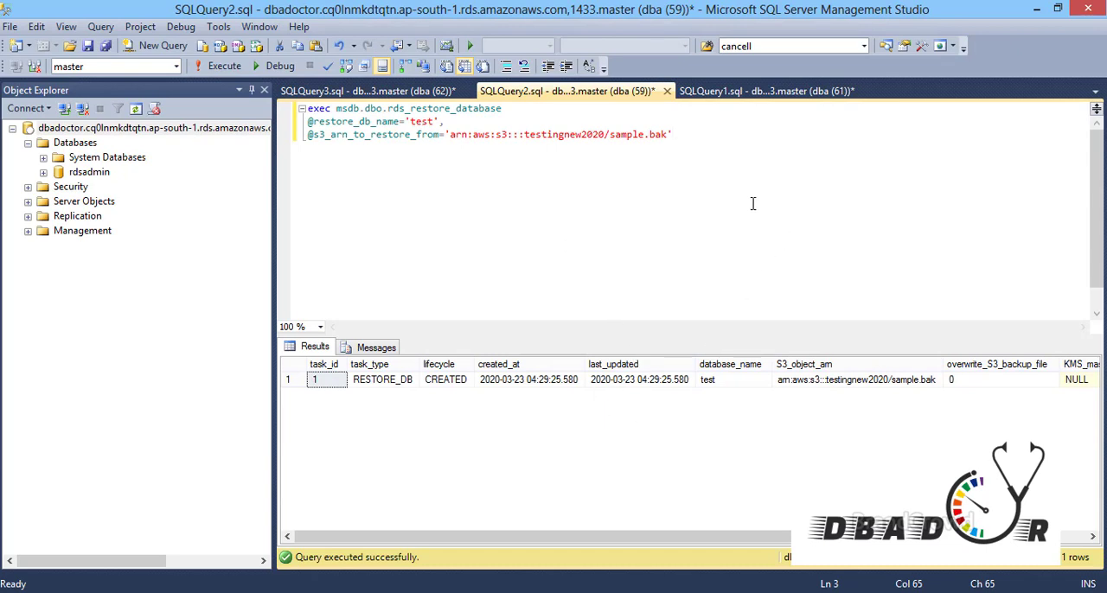
pyautogui.click(725, 92)
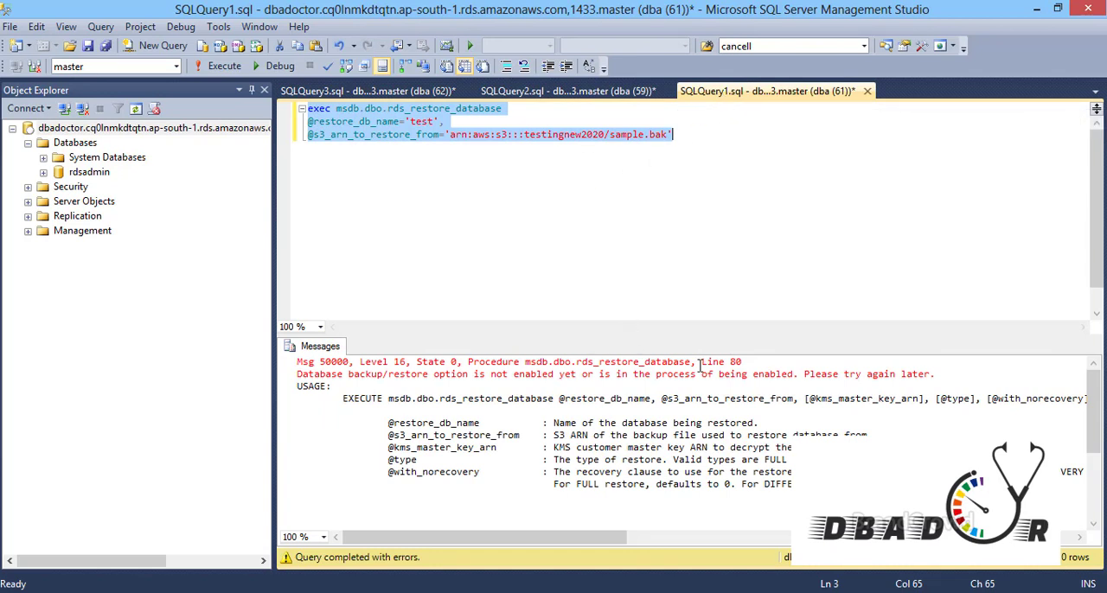
pyautogui.click(584, 92)
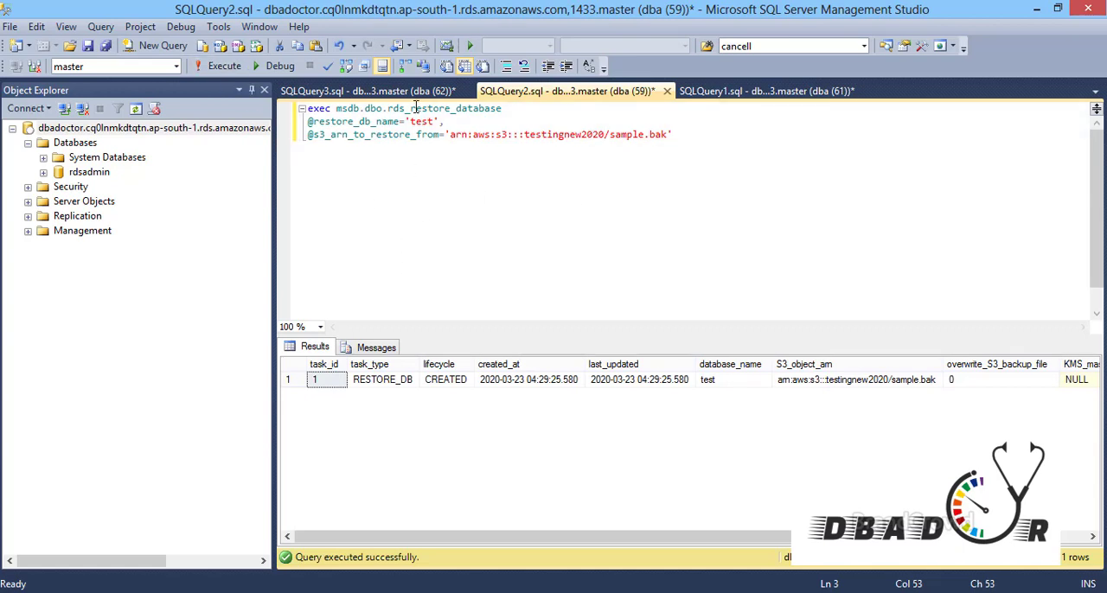
pyautogui.click(412, 94)
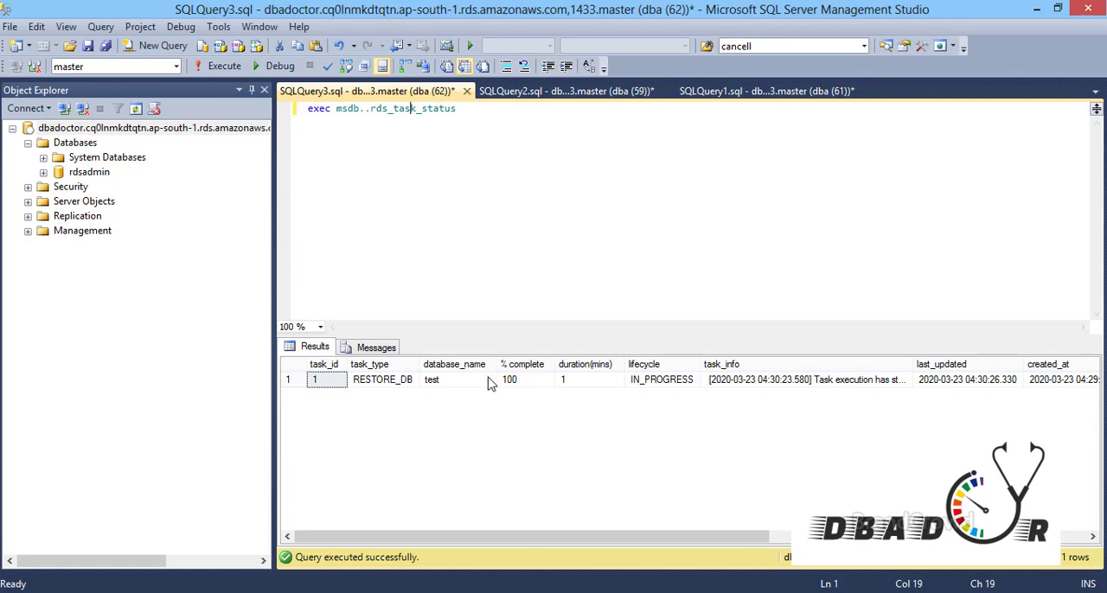
# Refresh the RDS server's object tree and expand the databases down to the tables of the test database
pyautogui.click(139, 132)
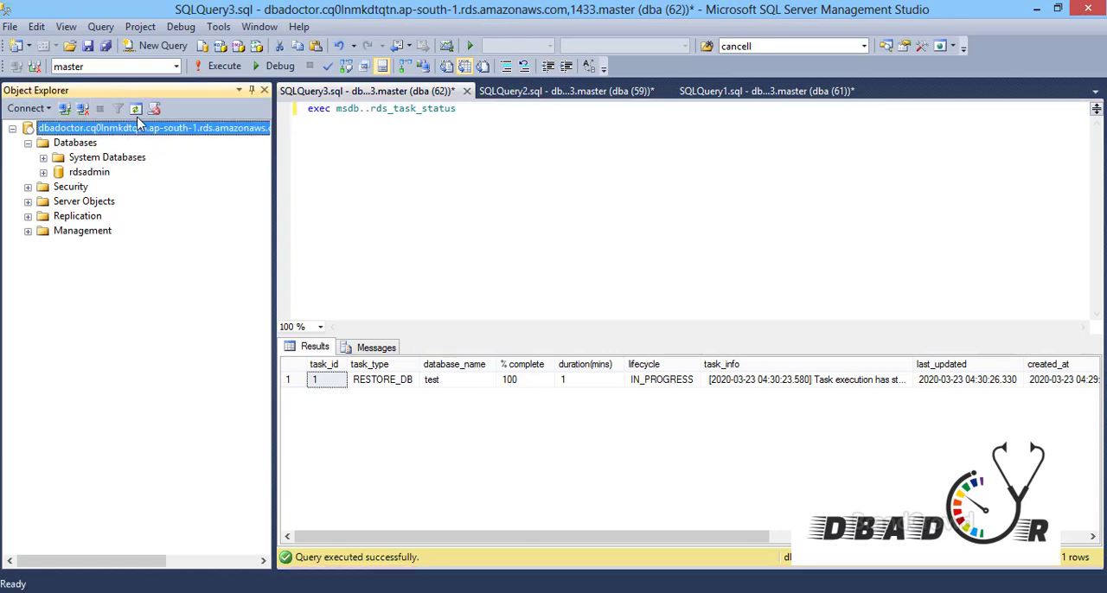
pyautogui.click(136, 108)
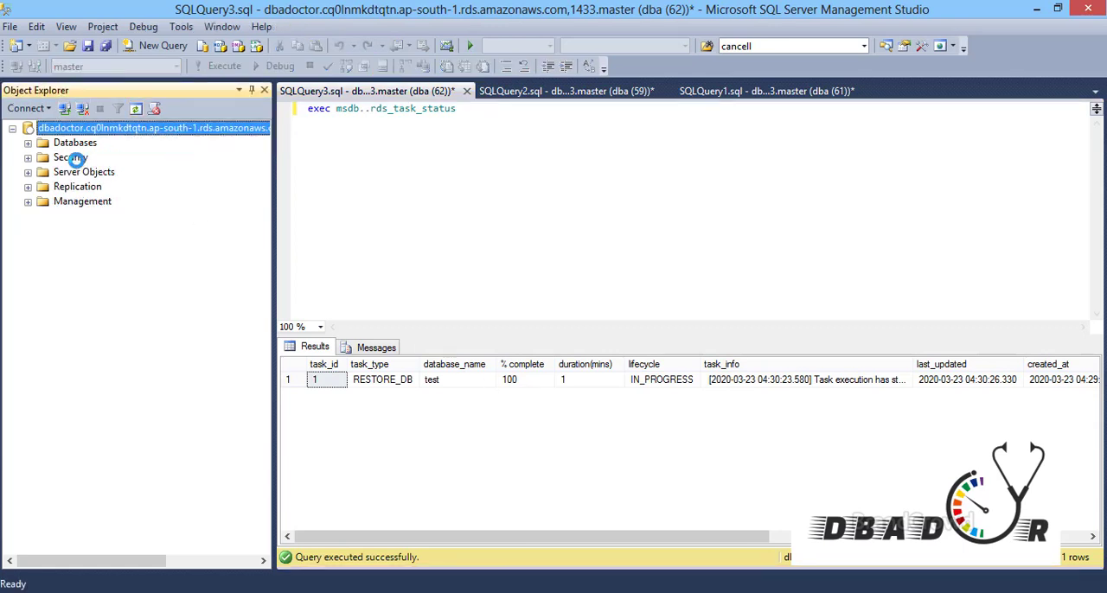
pyautogui.click(28, 144)
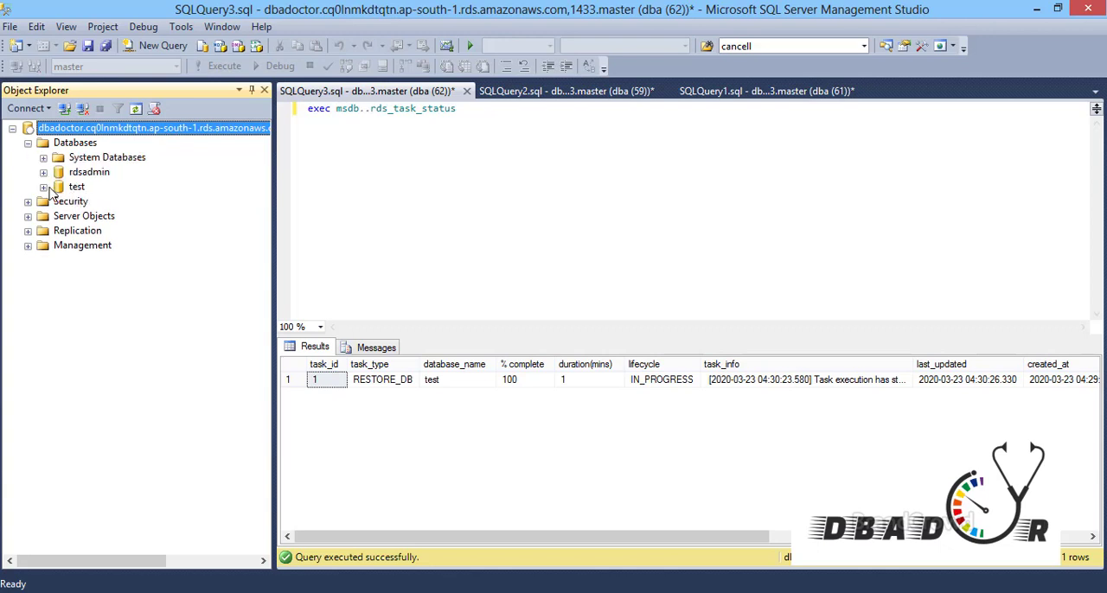
pyautogui.click(44, 187)
pyautogui.click(59, 217)
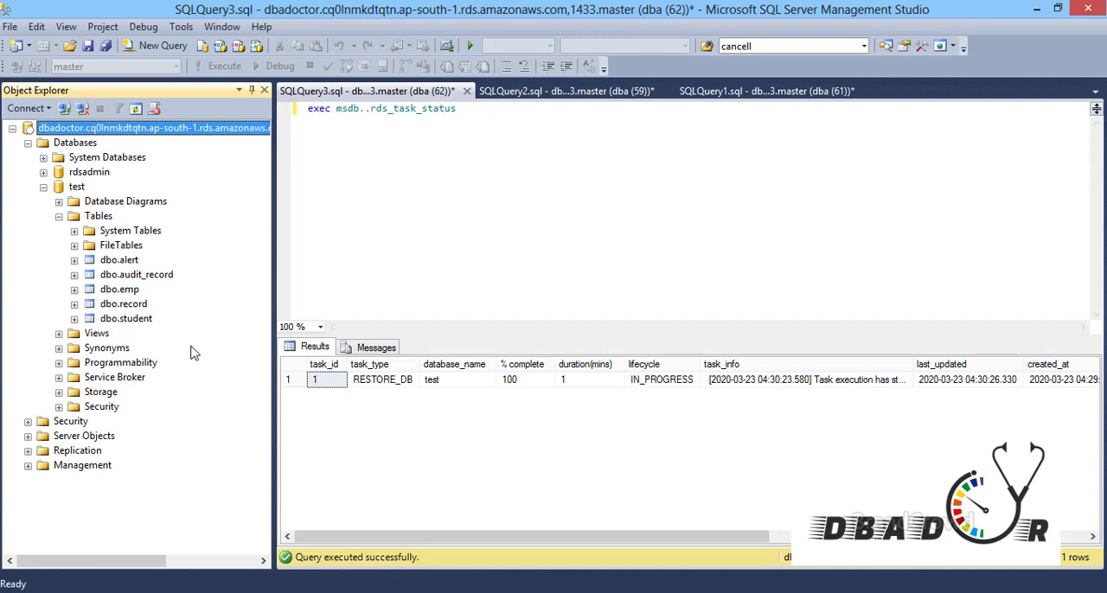
# Select the top 1000 rows of the dbo.alert table in the test database, and put the query application aside
pyautogui.click(121, 262)
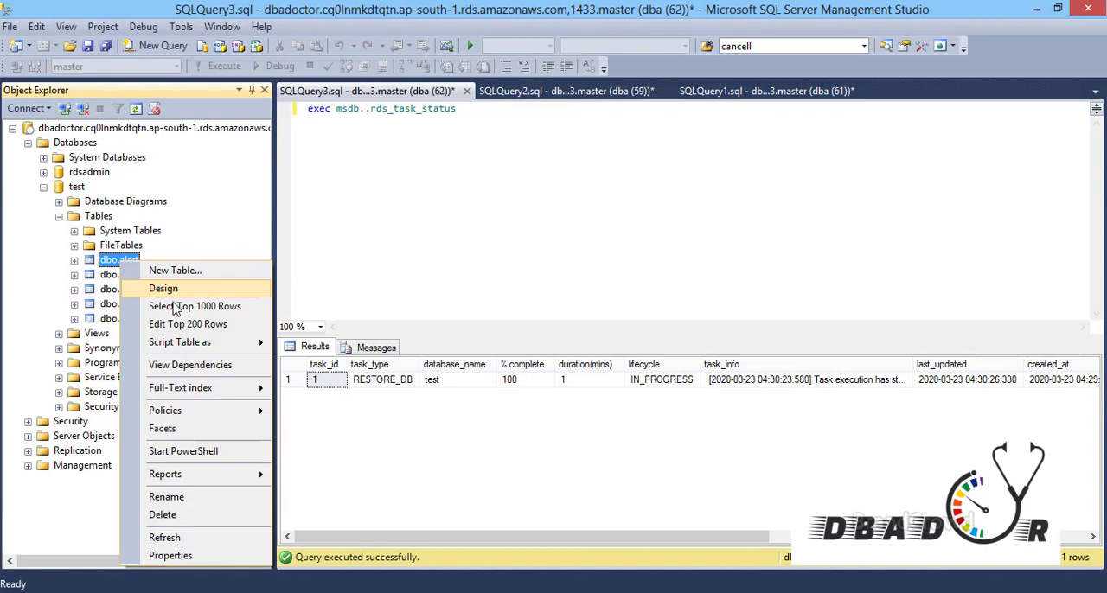
pyautogui.click(180, 308)
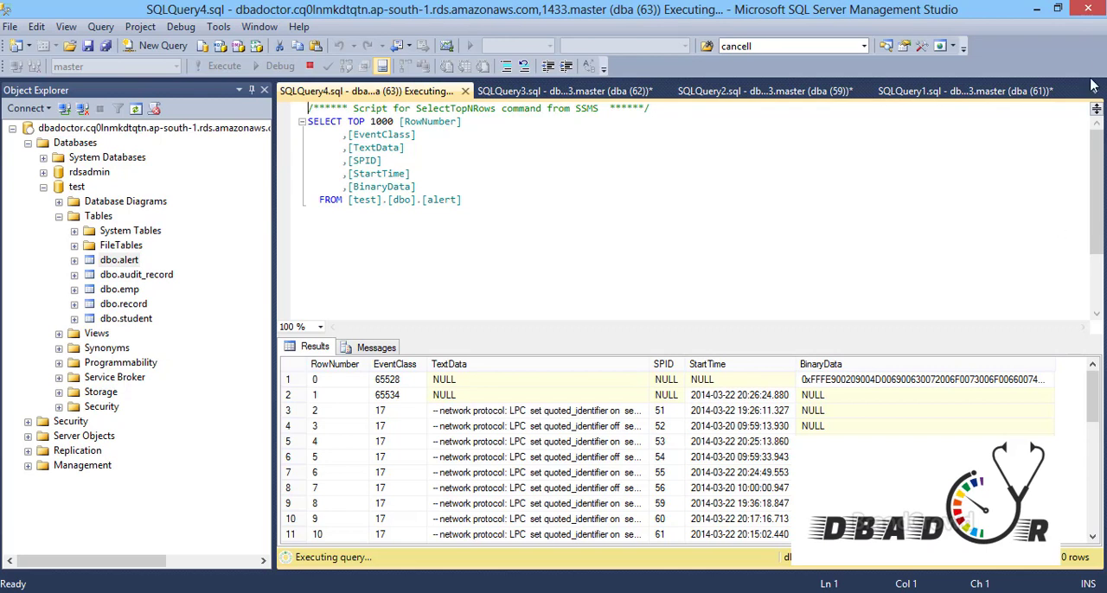
pyautogui.click(1038, 10)
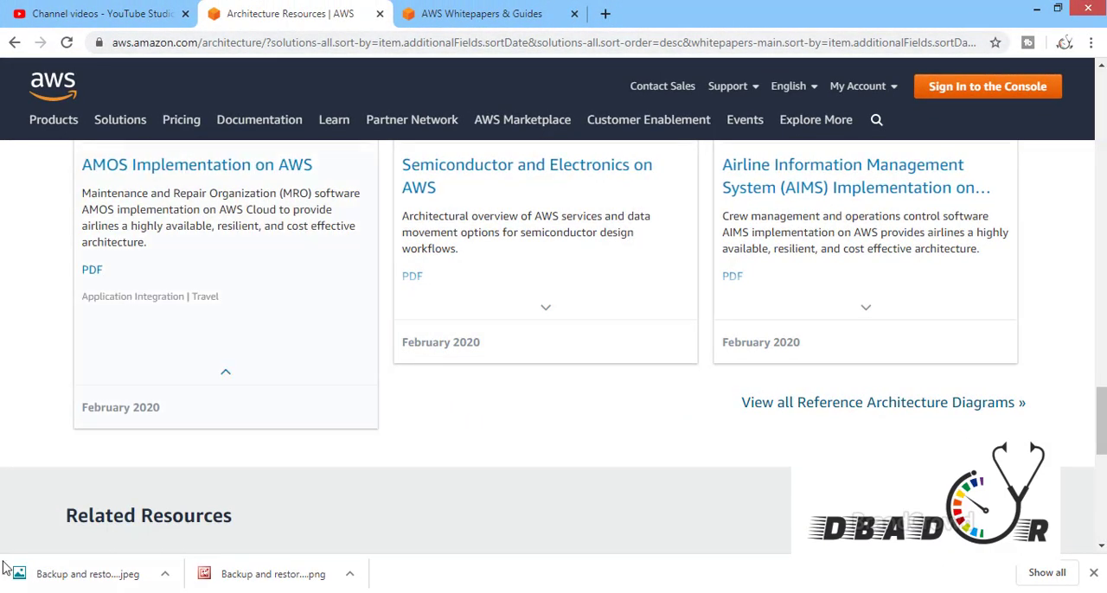
# Return to the AWS console in Chrome, view the testingnew2020 bucket, and go back to the RDS console
pyautogui.moveTo(104, 591)
pyautogui.click(243, 523)
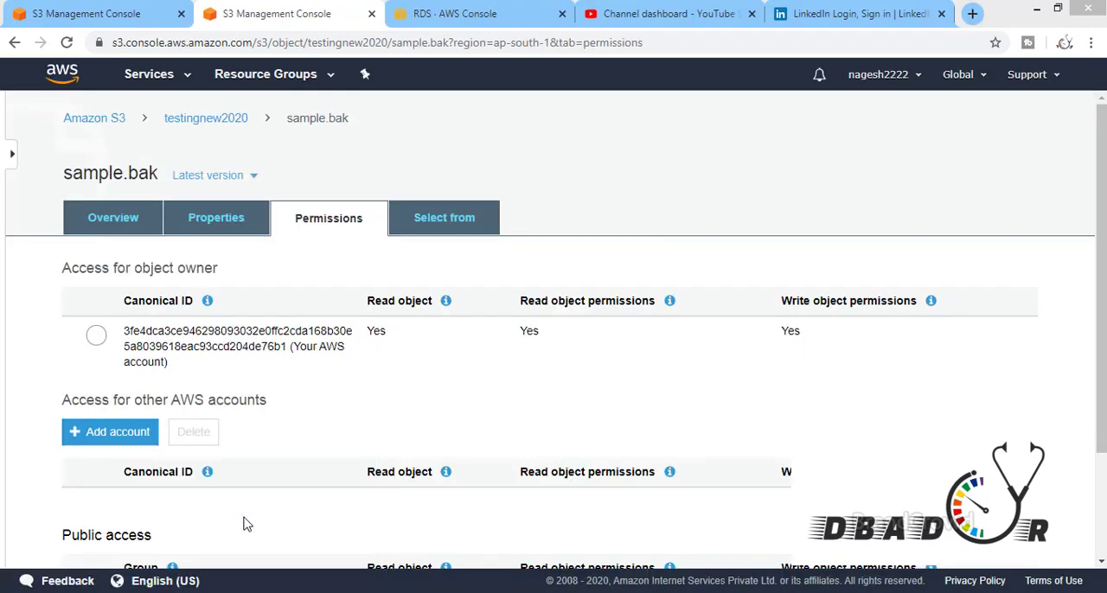
pyautogui.click(94, 13)
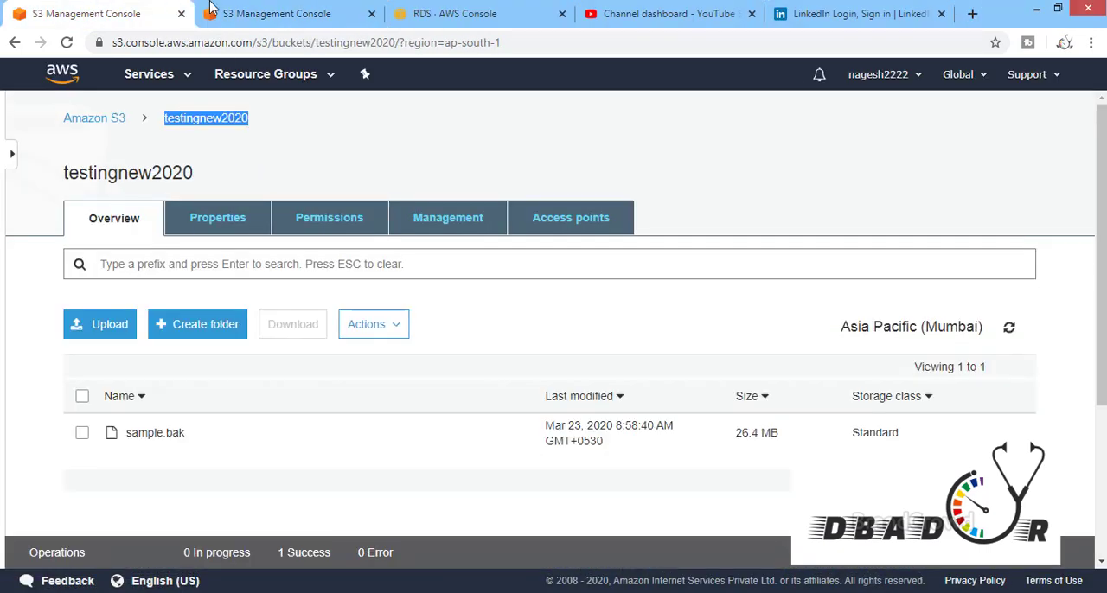
pyautogui.click(257, 13)
pyautogui.click(432, 13)
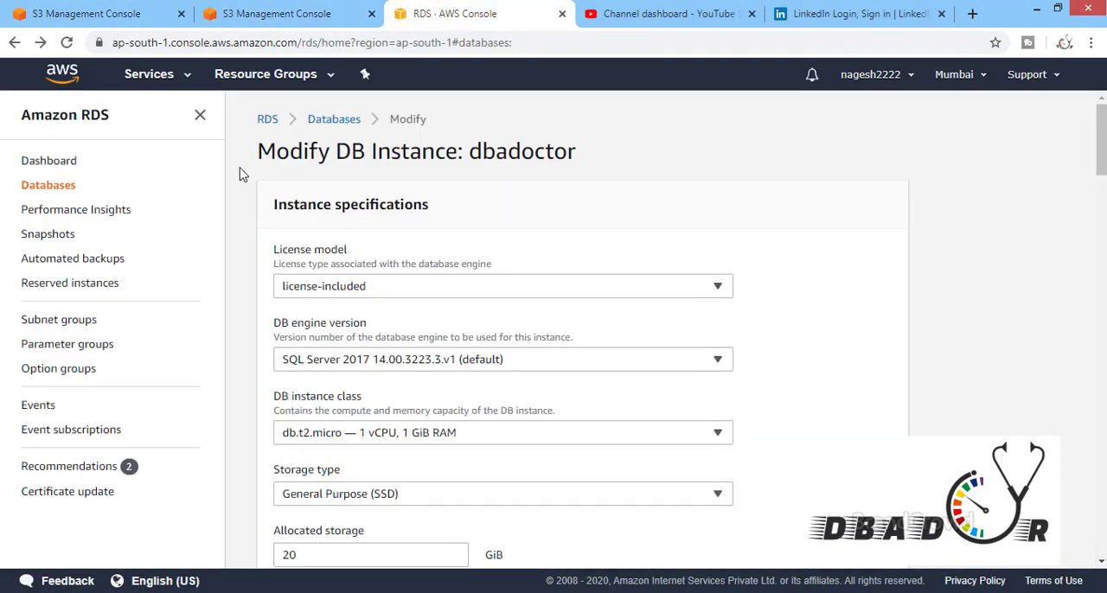
# View the RDS dashboard and the AWS Service Health Dashboard, and return to the RDS dashboard
pyautogui.click(68, 166)
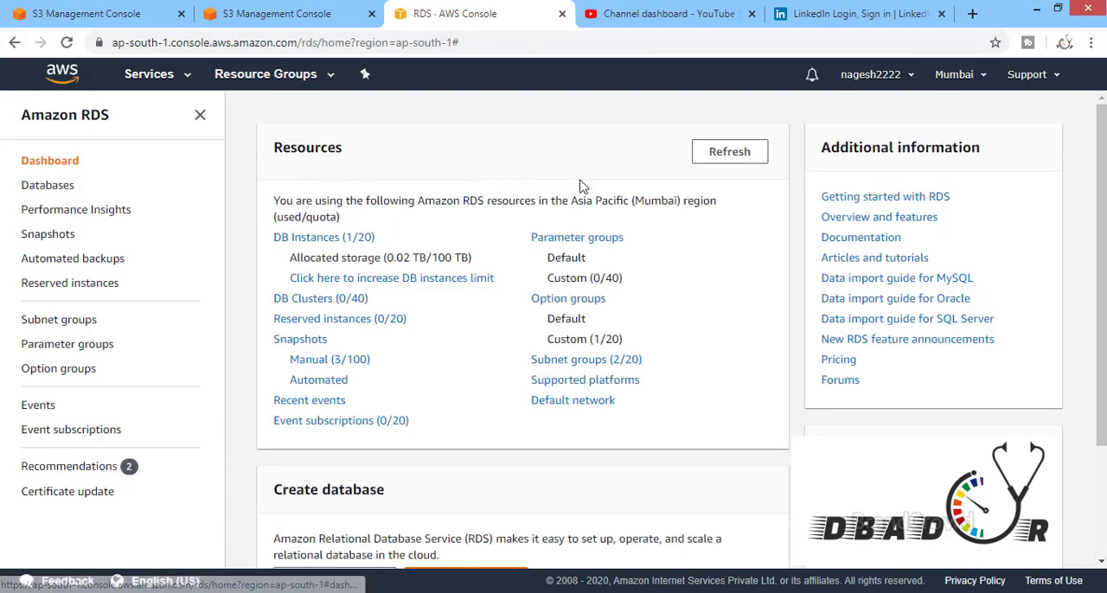
pyautogui.moveTo(1100, 127)
pyautogui.mouseDown()
pyautogui.moveTo(1103, 343)
pyautogui.moveTo(1103, 302)
pyautogui.mouseUp()
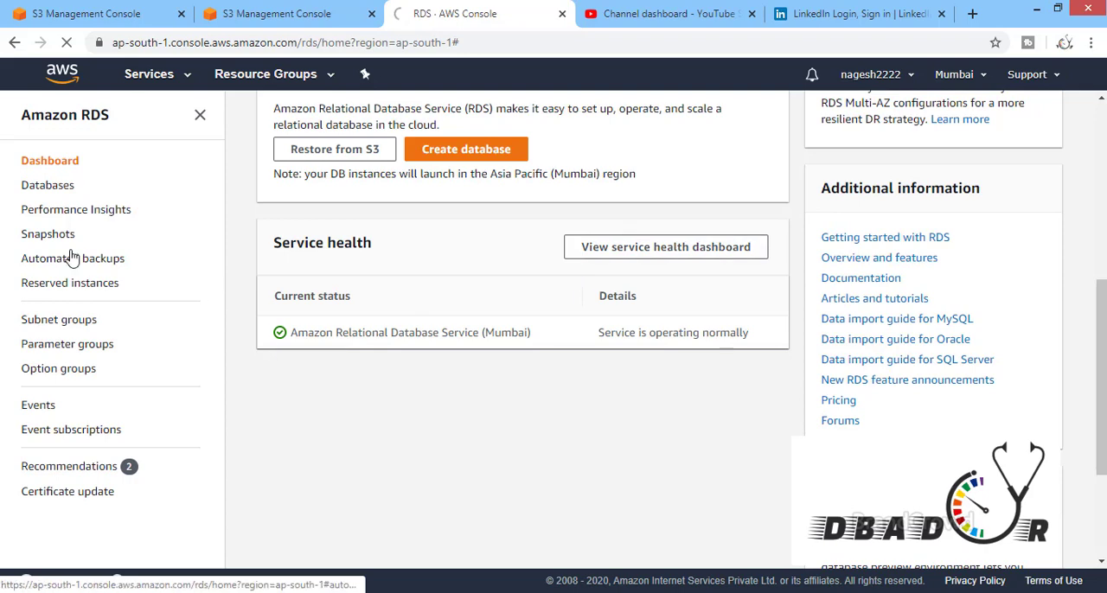
pyautogui.click(30, 188)
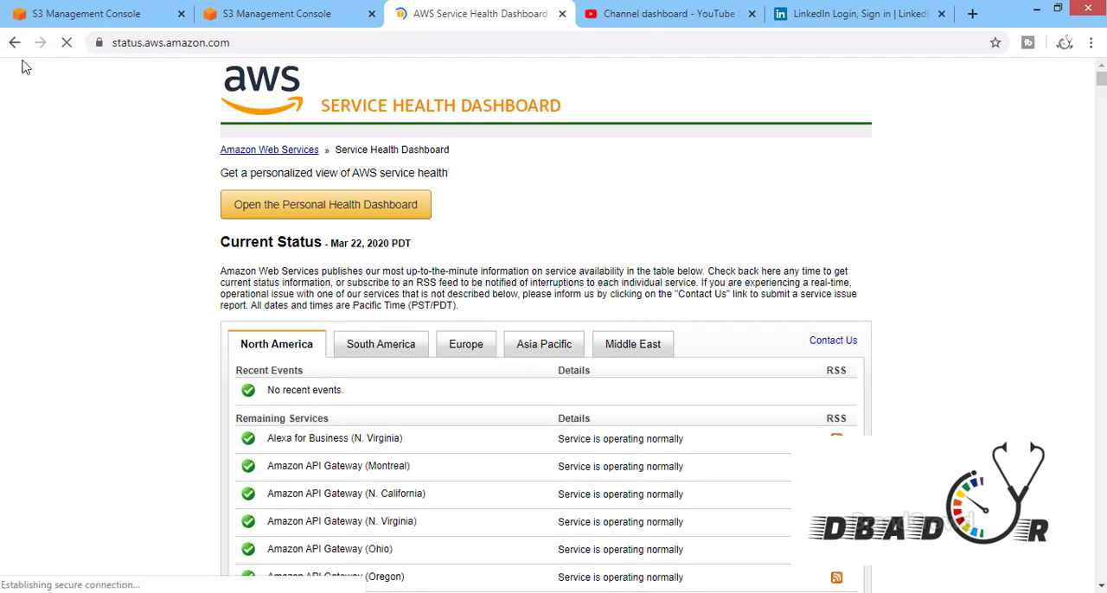
pyautogui.click(15, 44)
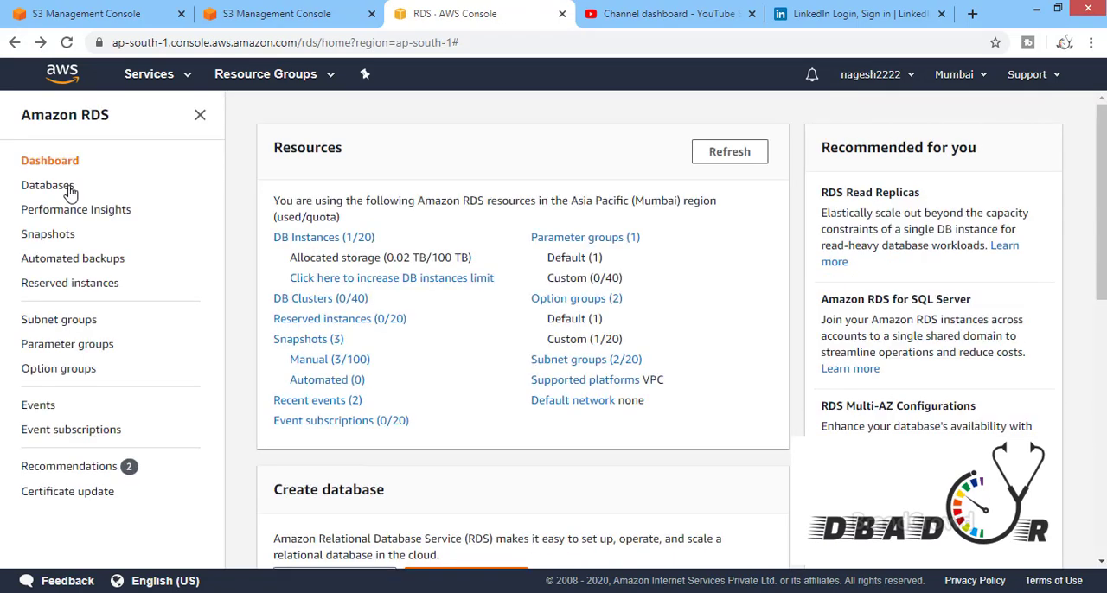
# Open the dbadoctor instance from the database list and review its connectivity, security group rules, replication and IAM roles
pyautogui.click(68, 189)
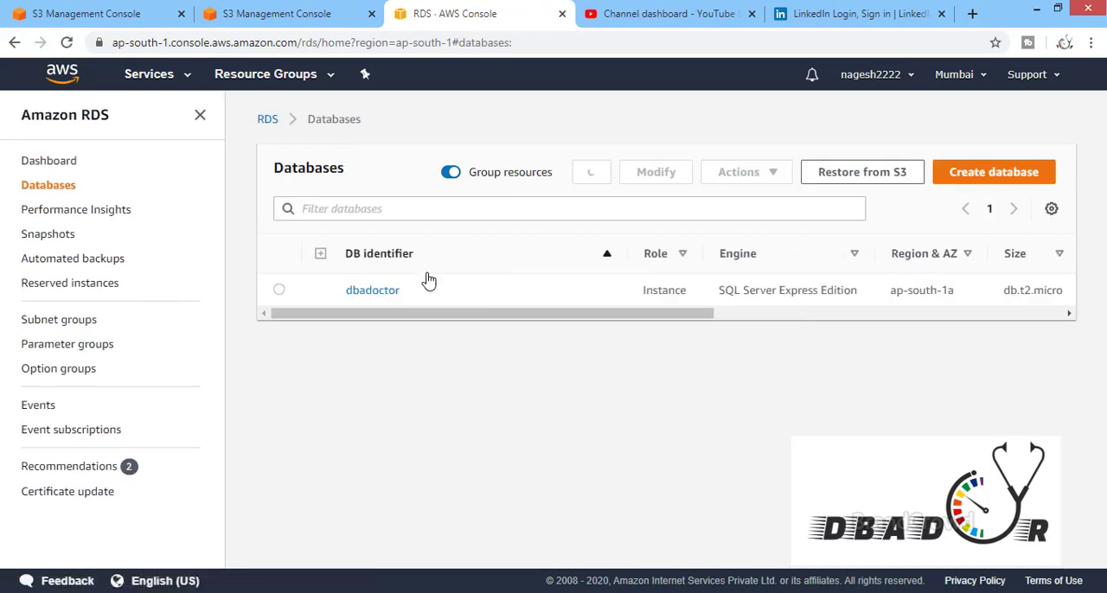
pyautogui.click(280, 292)
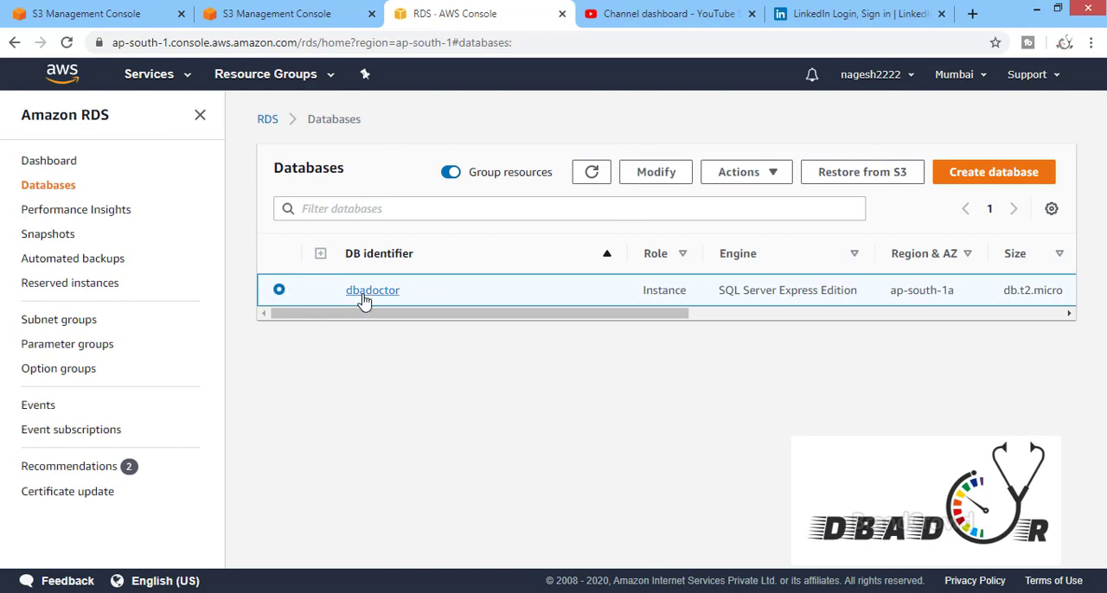
pyautogui.click(364, 292)
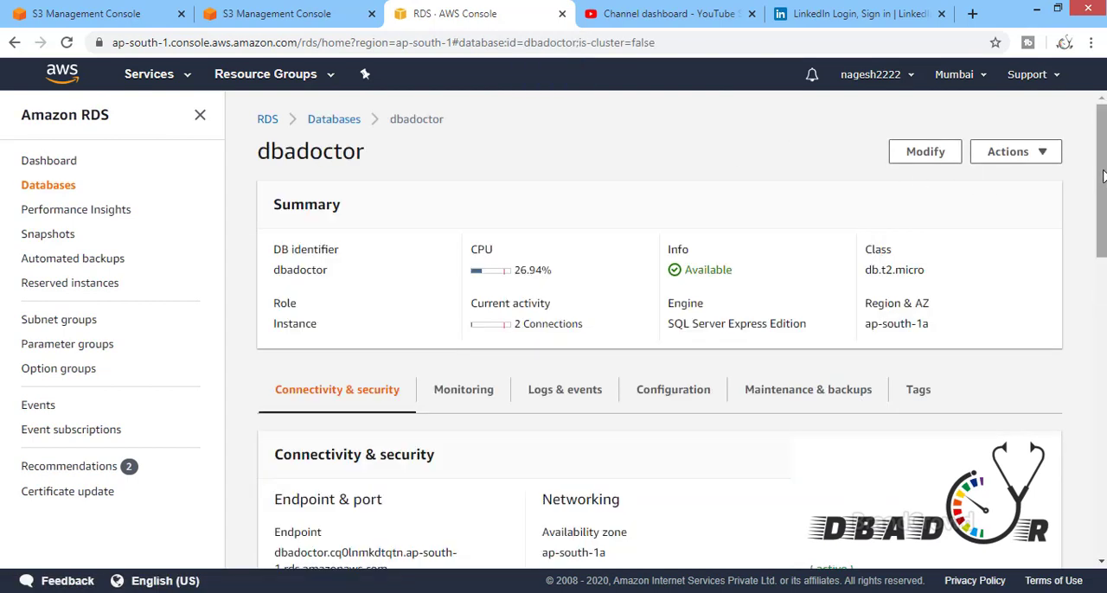
pyautogui.scroll(-7, 658, 329)
pyautogui.scroll(-3, 658, 328)
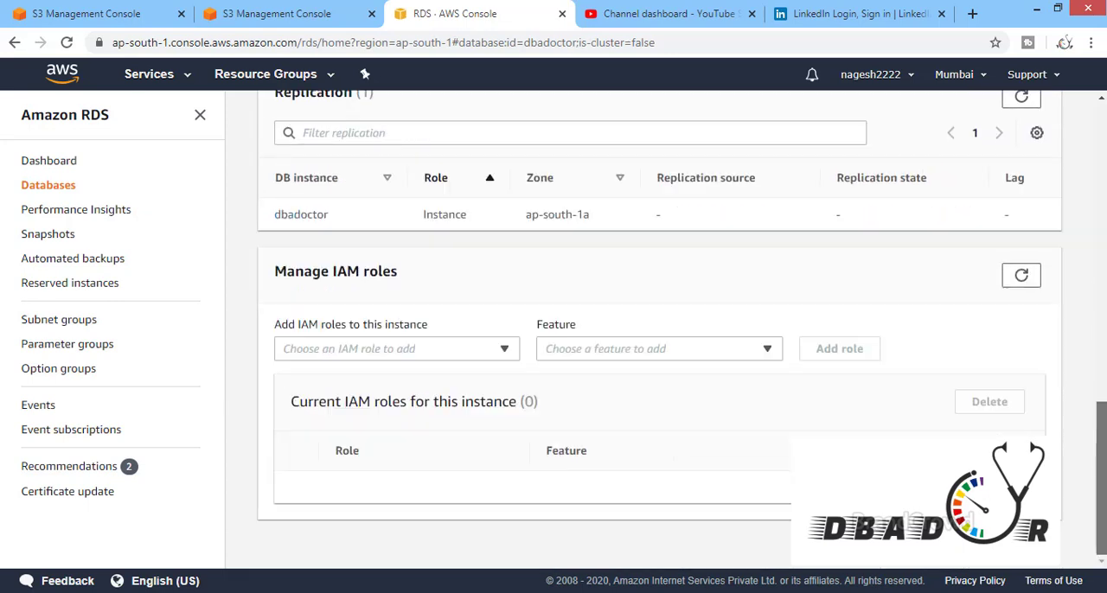
pyautogui.scroll(5, 1104, 300)
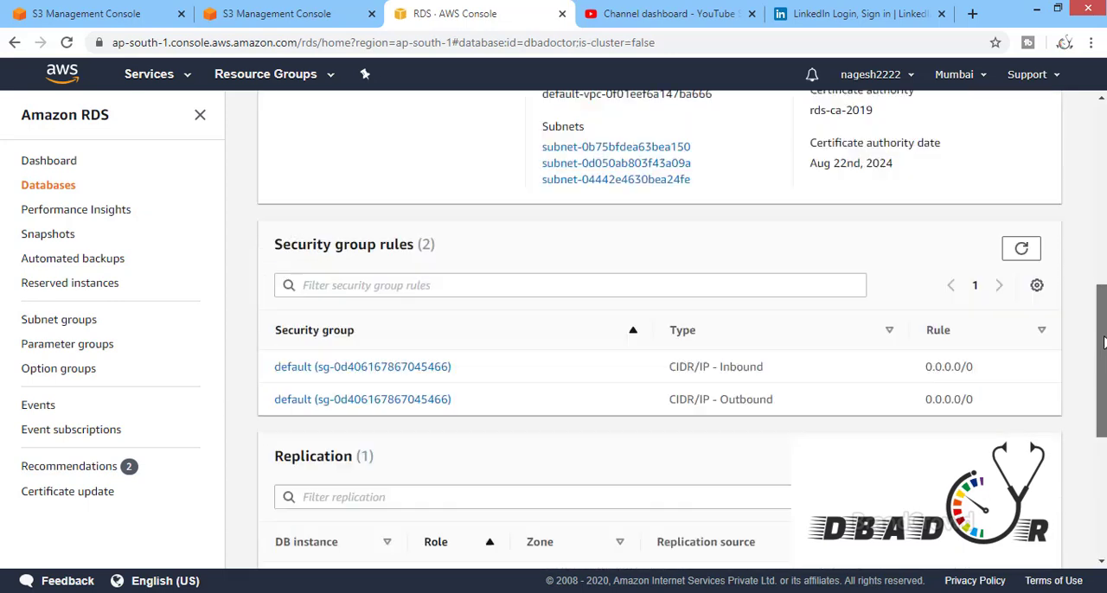
pyautogui.scroll(3, 1104, 300)
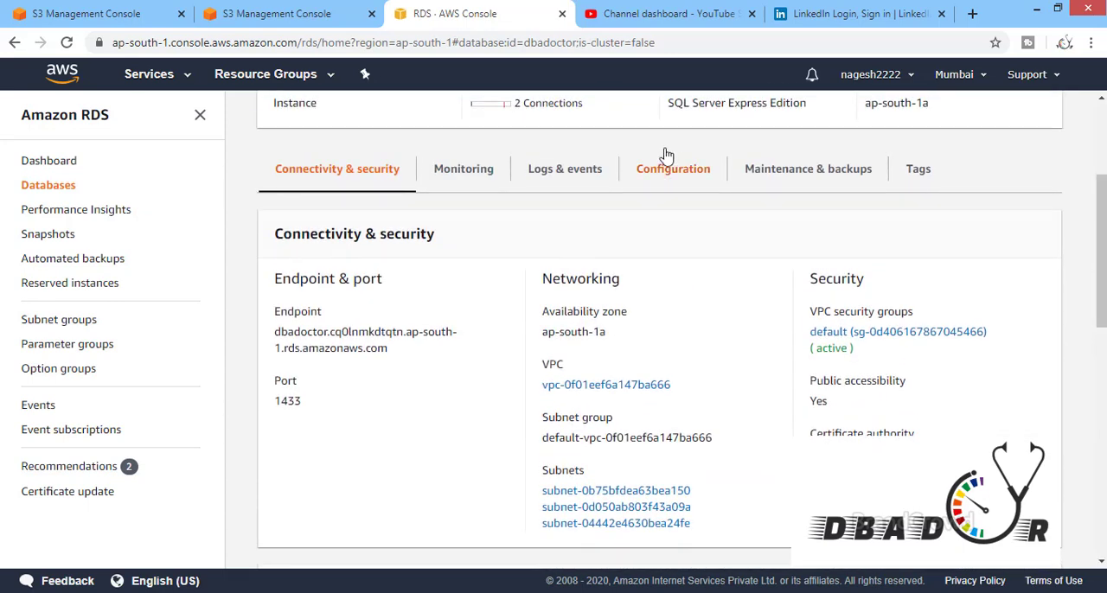
# Review the dbadoctor instance's CloudWatch monitoring graphs, from CPU utilization and DB connections through storage, memory, and write and read IOPS
pyautogui.click(456, 171)
pyautogui.scroll(3, 779, 221)
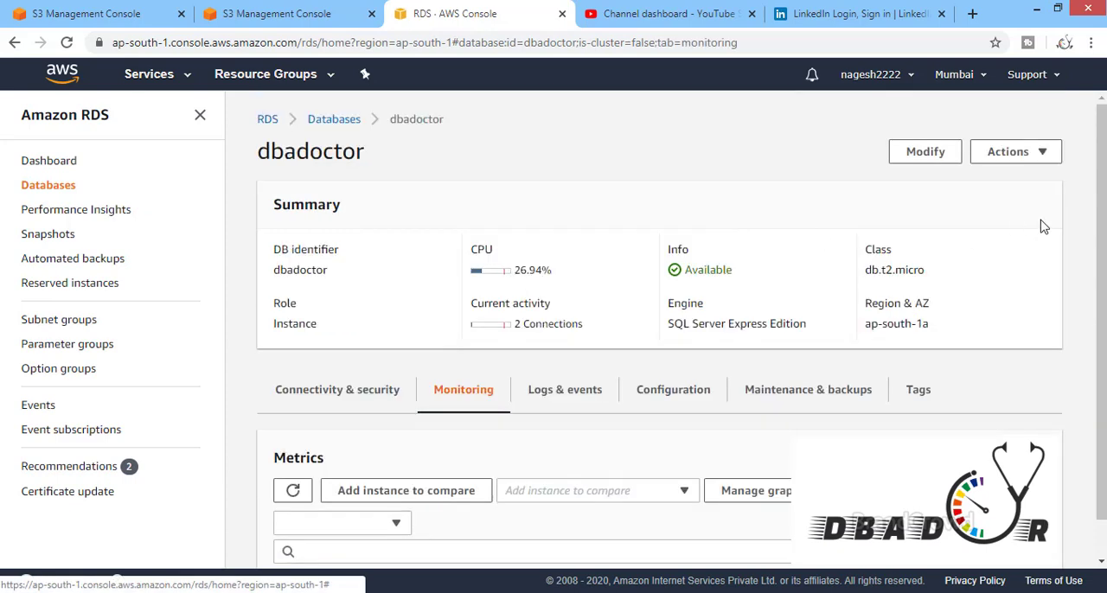
pyautogui.scroll(-5, 1102, 202)
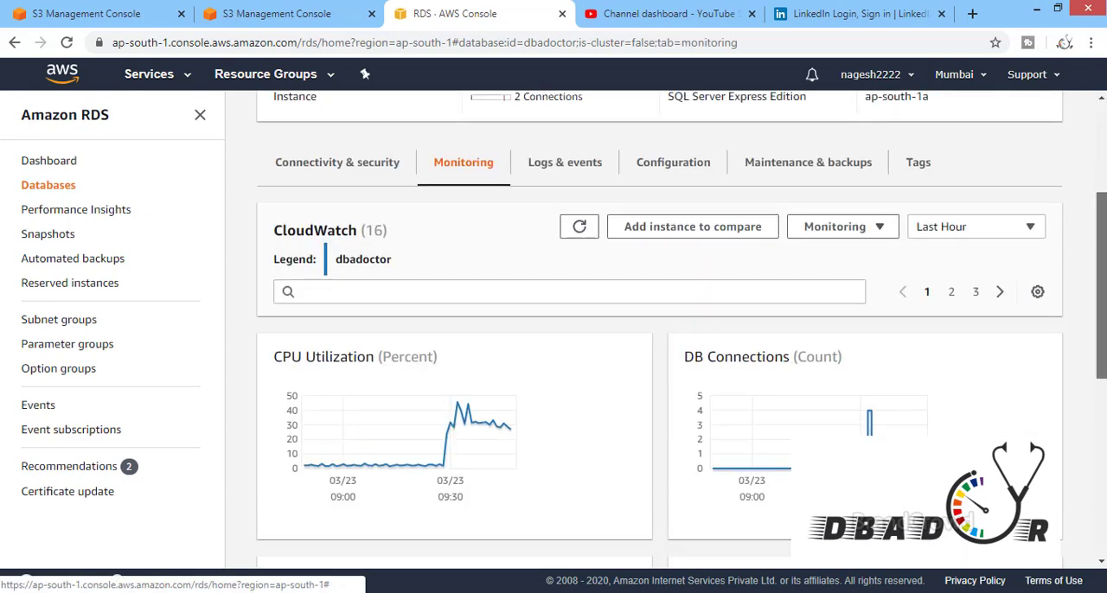
pyautogui.scroll(-3, 659, 329)
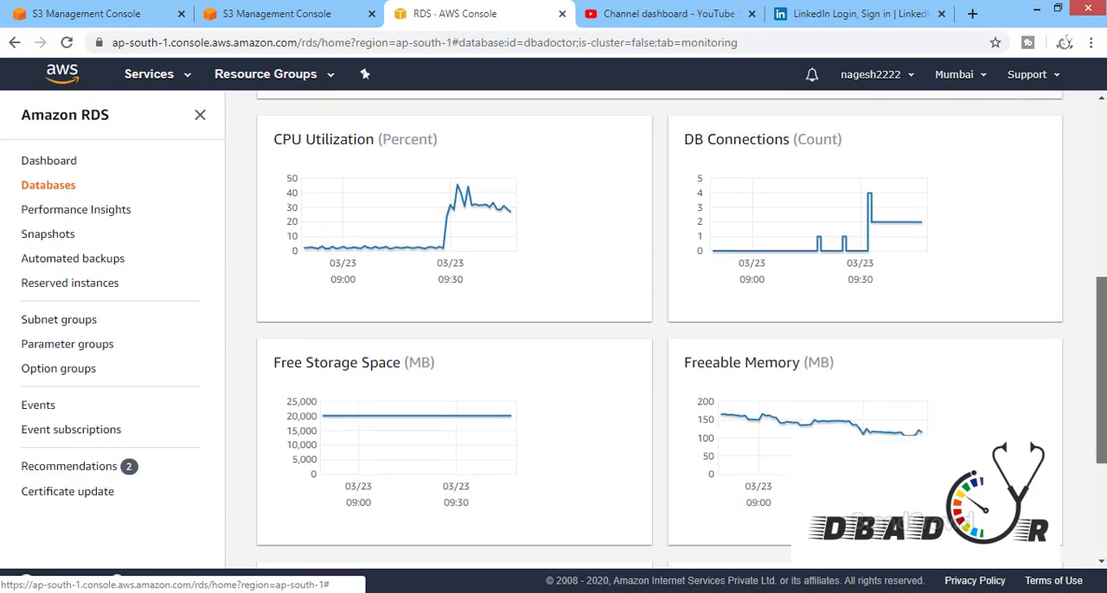
pyautogui.scroll(-2, 659, 328)
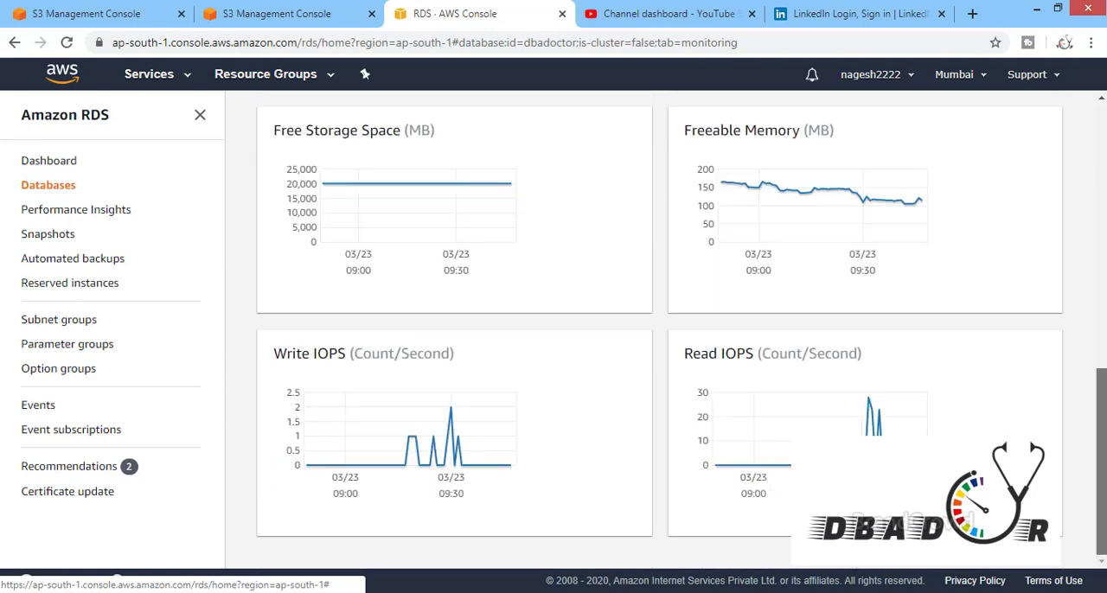
pyautogui.scroll(8, 659, 328)
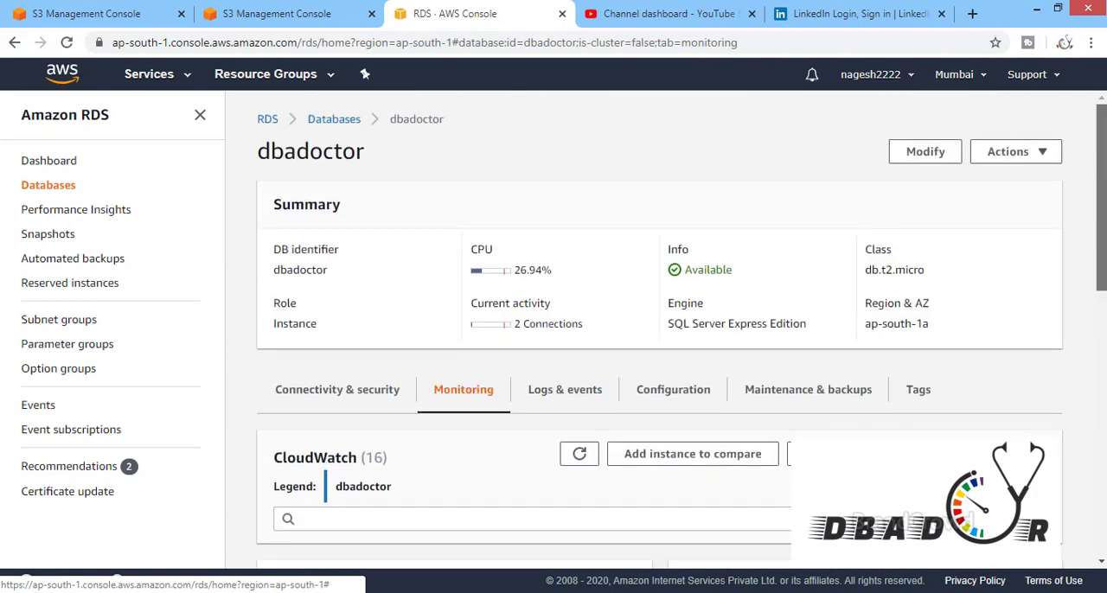
# View the logs and events of the dbadoctor instance, including its CloudWatch alarms
pyautogui.click(571, 399)
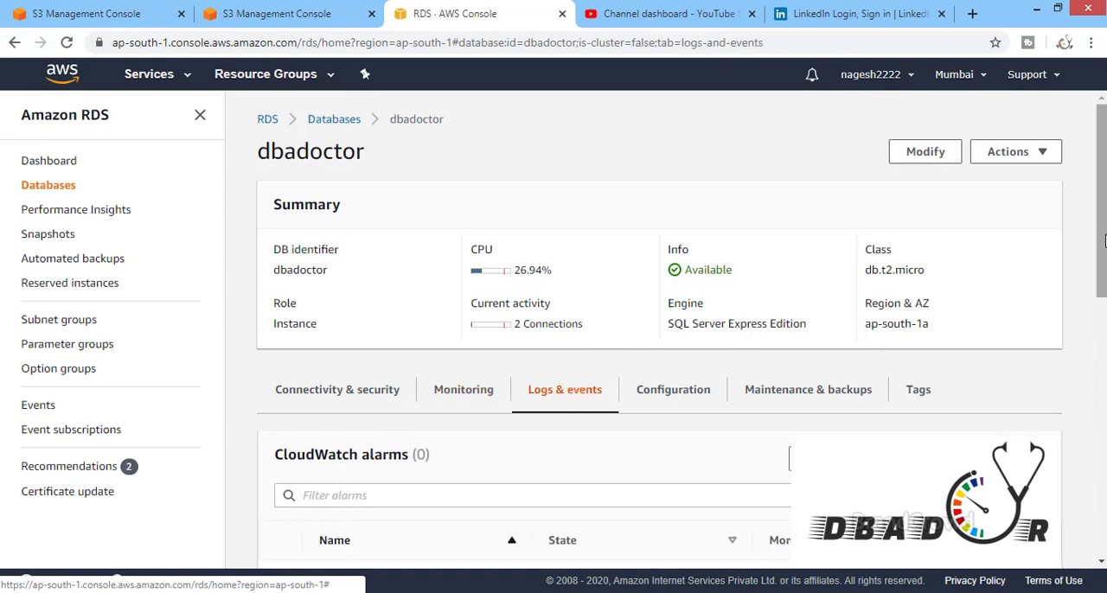
pyautogui.moveTo(1101, 224); pyautogui.dragTo(1081, 245)
pyautogui.moveTo(981, 244); pyautogui.dragTo(981, 229)
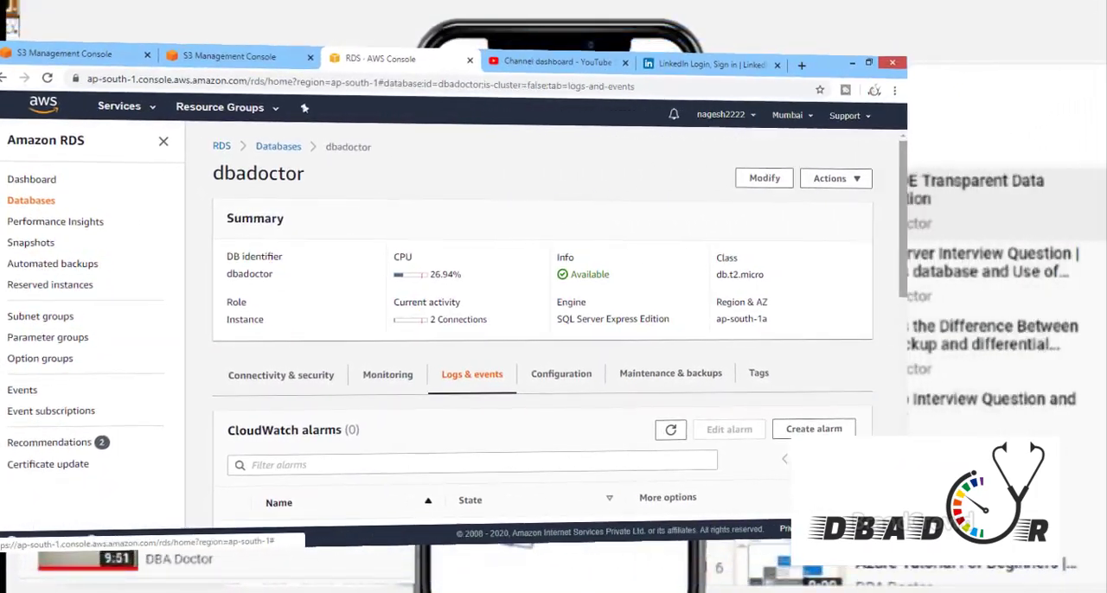